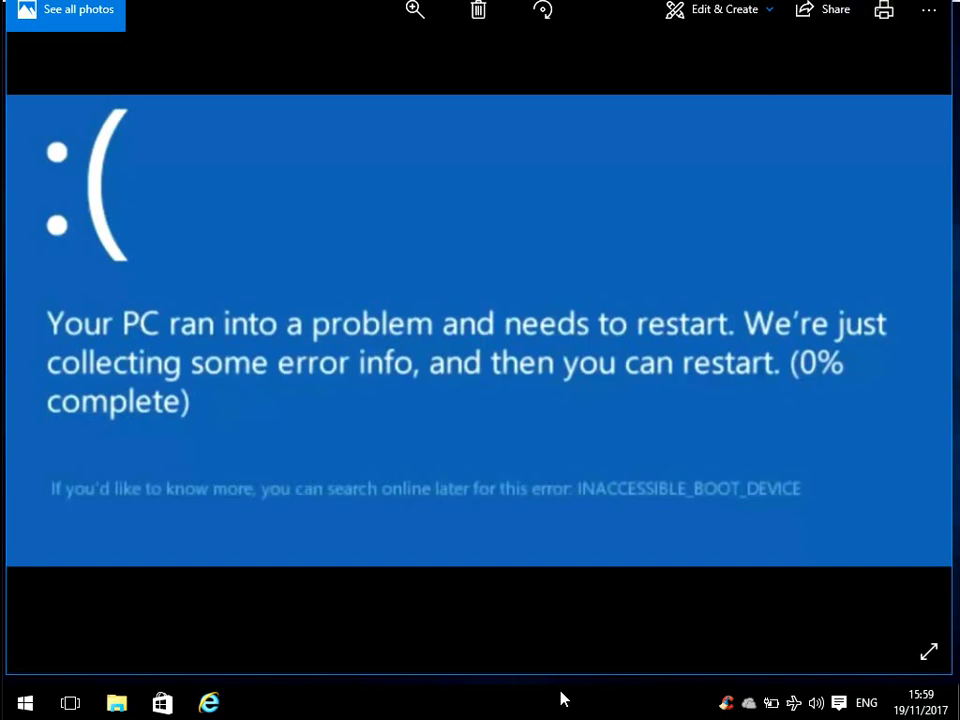
Step: Close the error picture, open Device Manager maximized and expand the Display adapters and Network adapters categories
key(alt+F4)
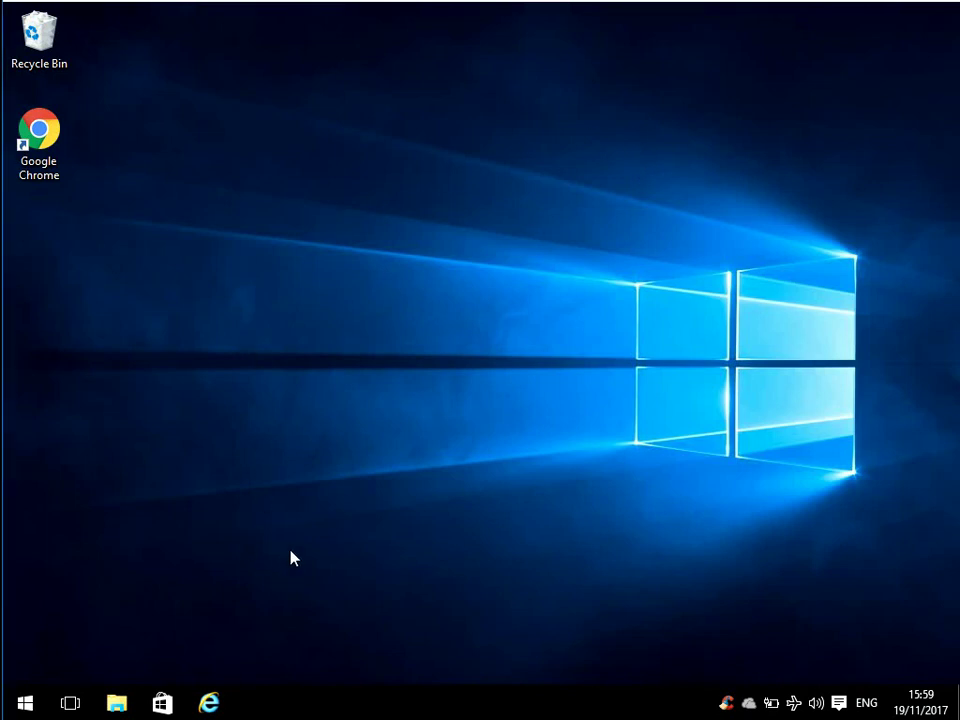
click(25, 704)
text(device)
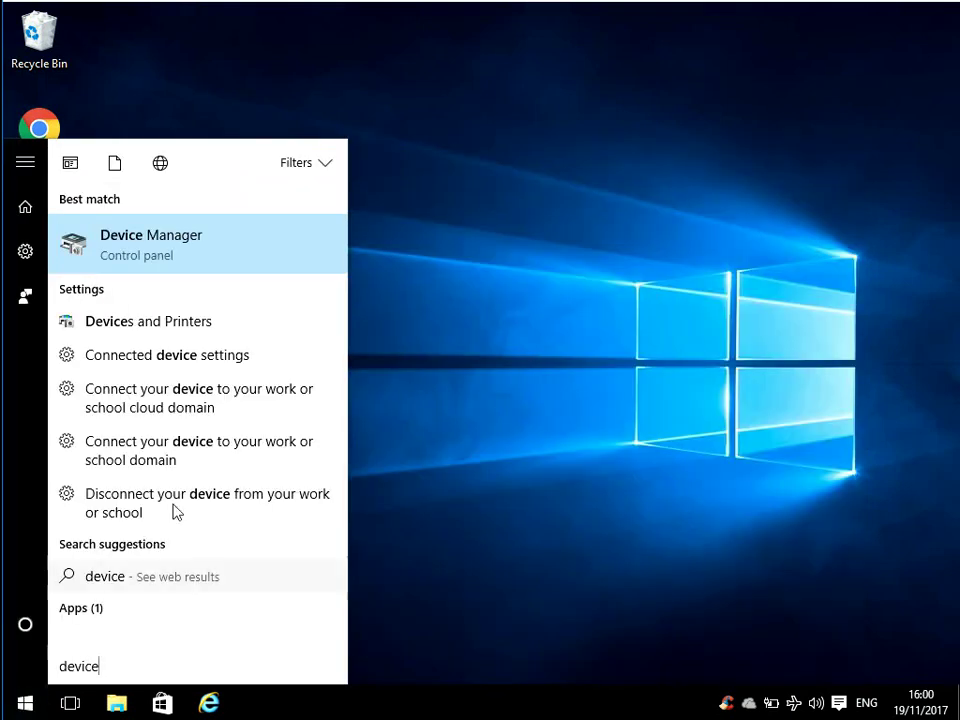
click(174, 254)
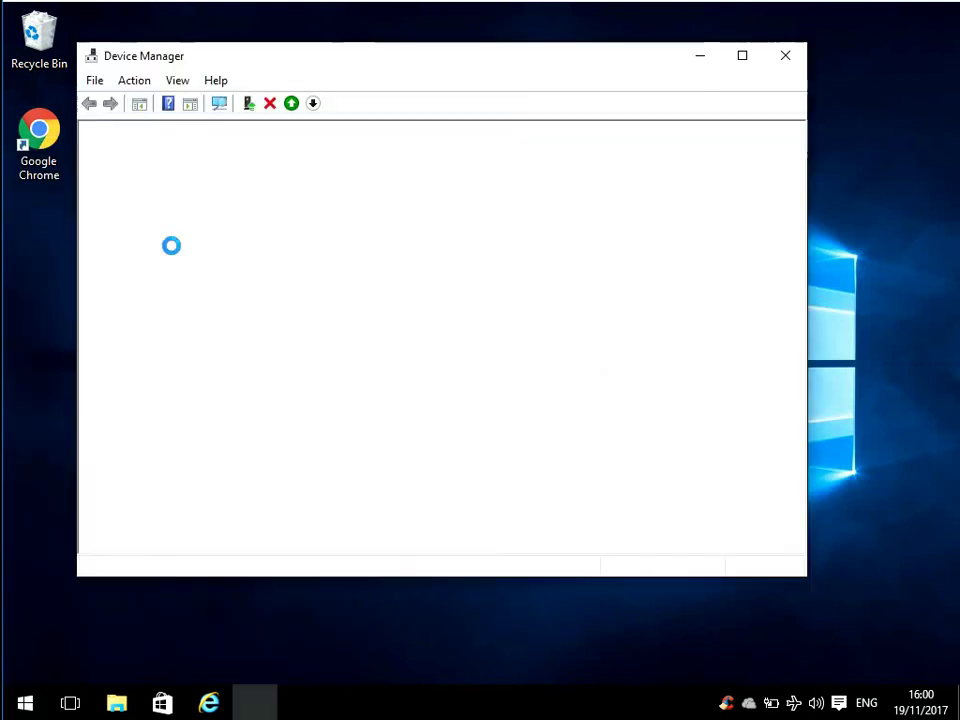
click(742, 56)
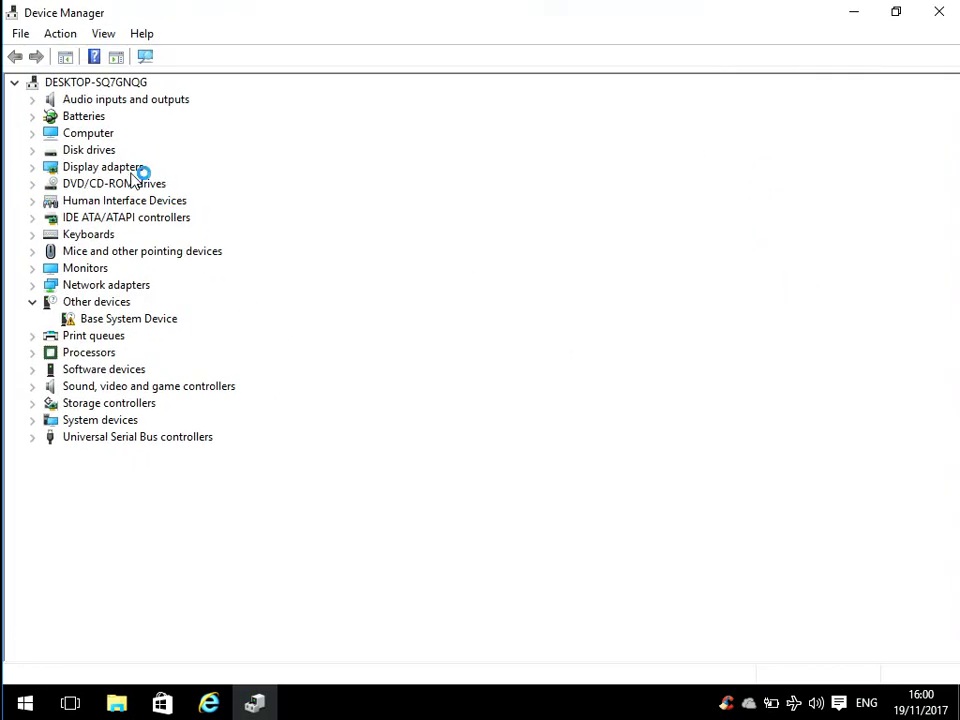
click(33, 170)
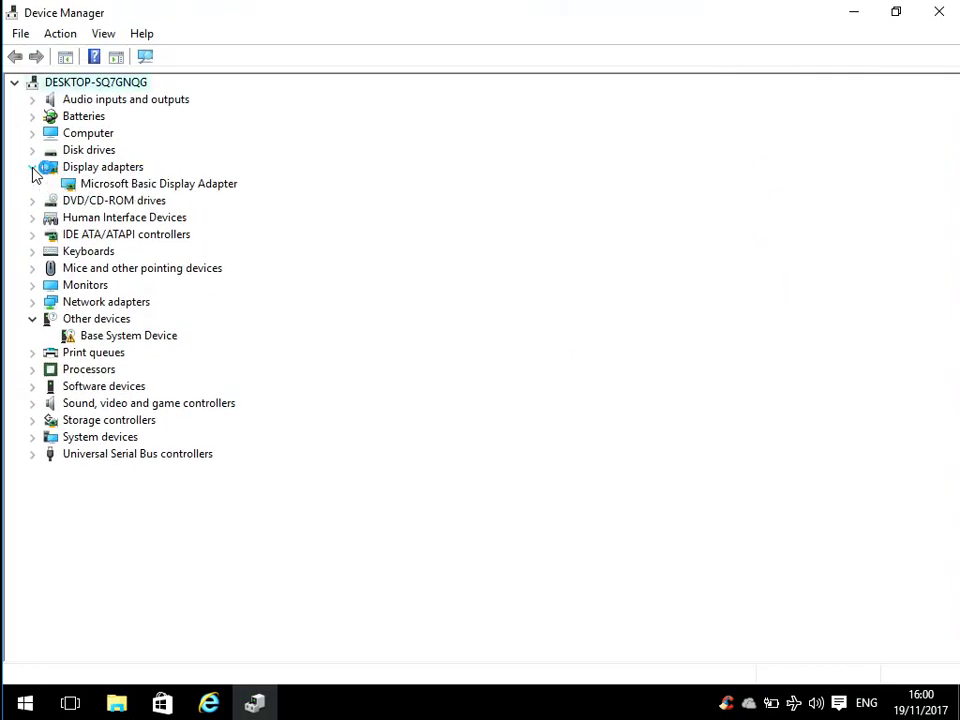
click(33, 302)
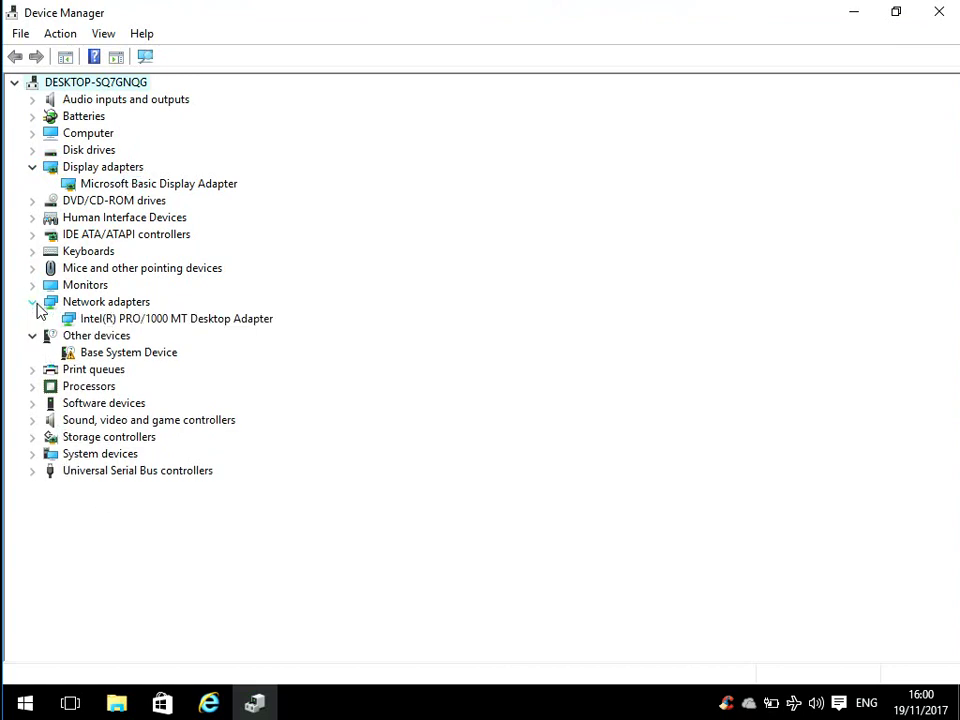
Step: Examine the driver version of the Intel(R) PRO/1000 MT Desktop Adapter in its properties and close them
click(100, 319)
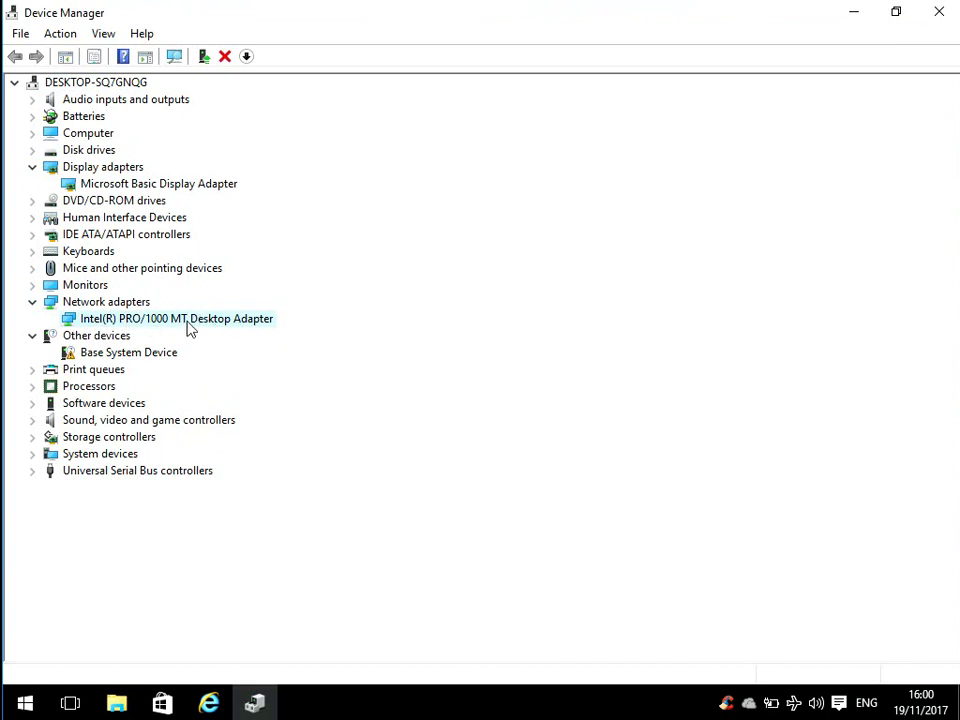
right_click(165, 322)
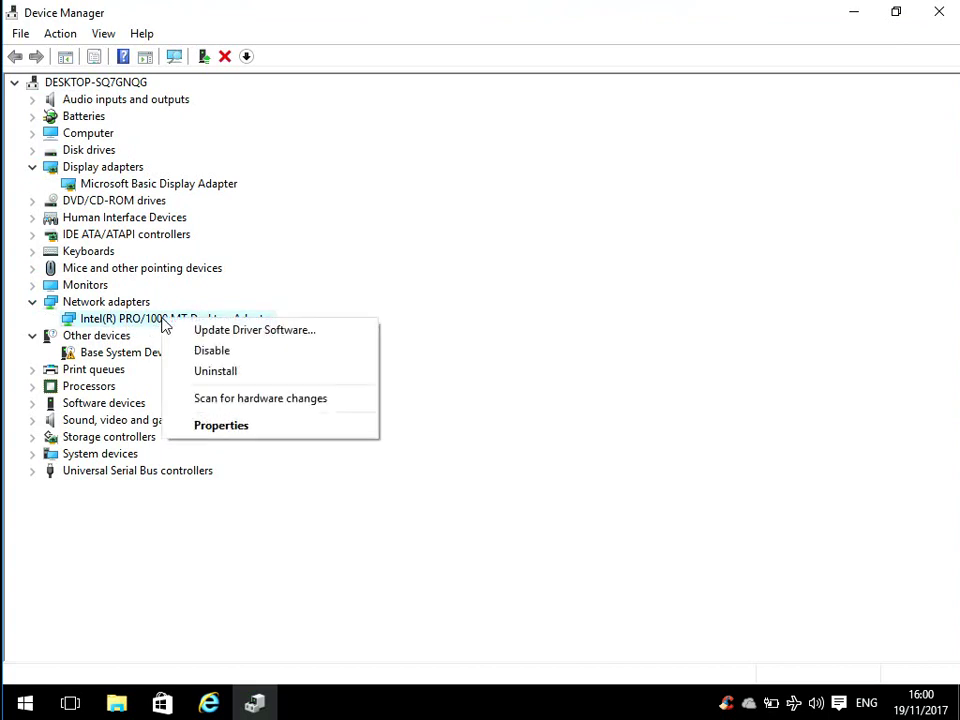
click(233, 430)
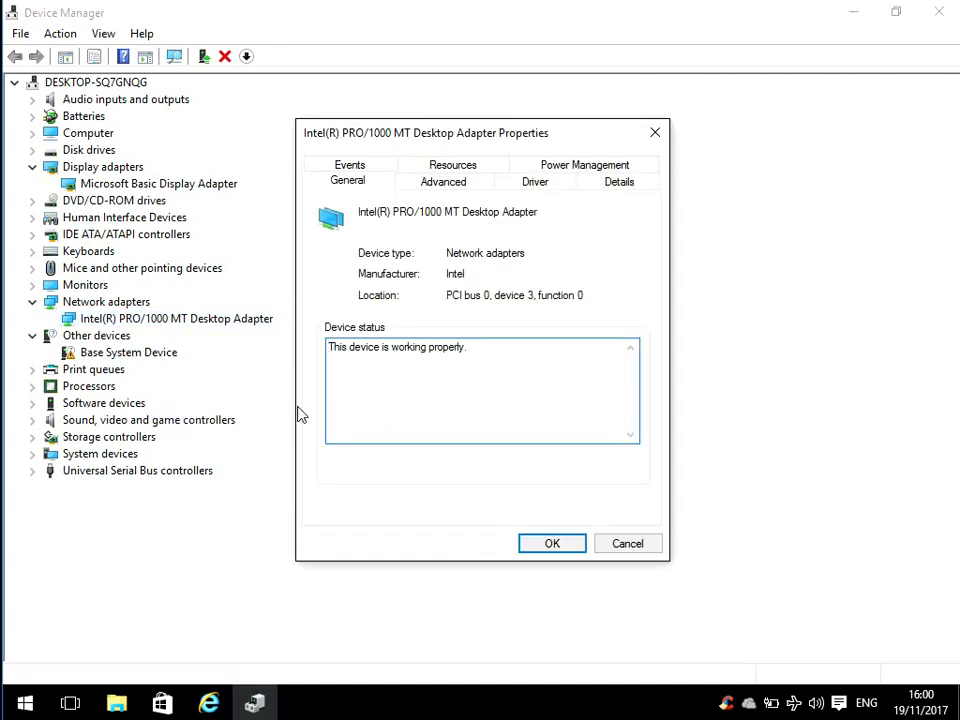
click(546, 182)
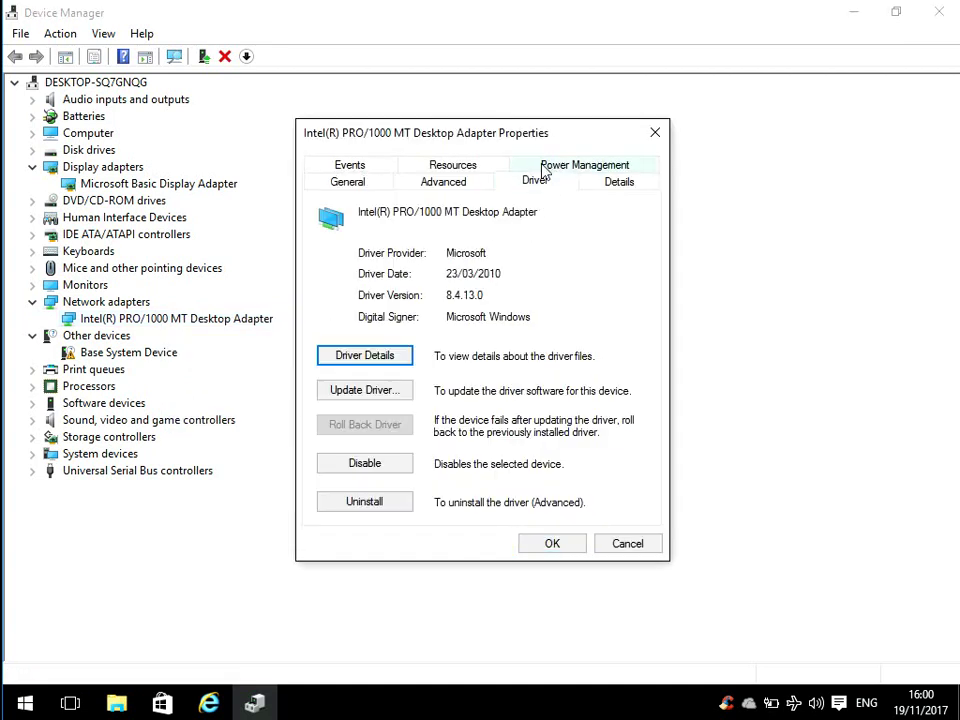
drag(548, 148, 529, 50)
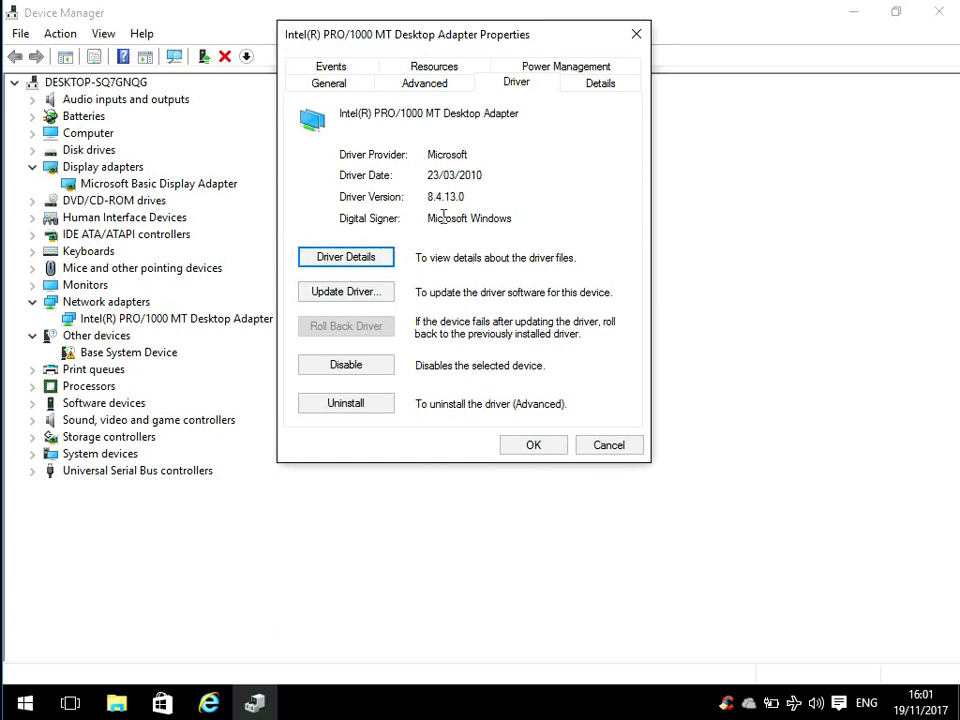
drag(462, 197, 427, 197)
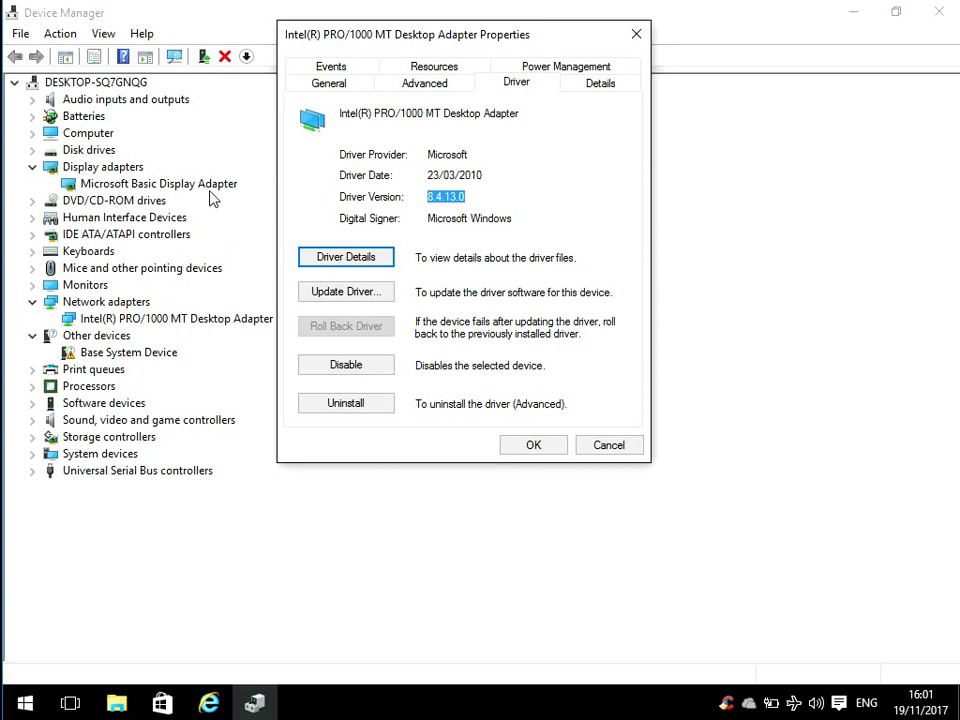
click(637, 35)
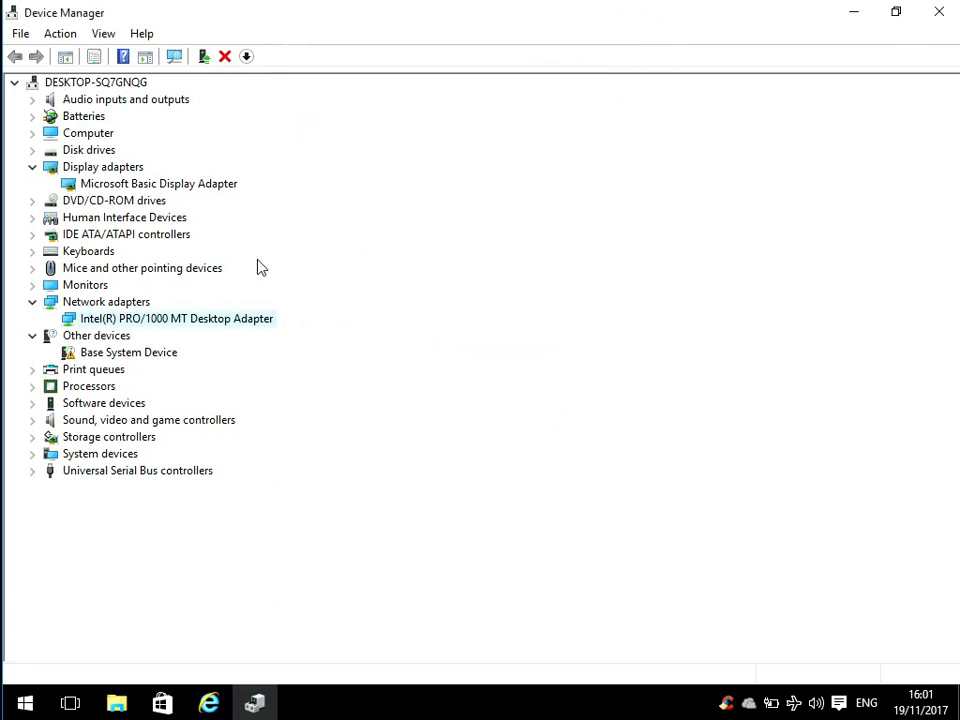
Step: View the driver actions available for the Intel network adapter and the Microsoft Basic Display Adapter, and close Device Manager
right_click(139, 323)
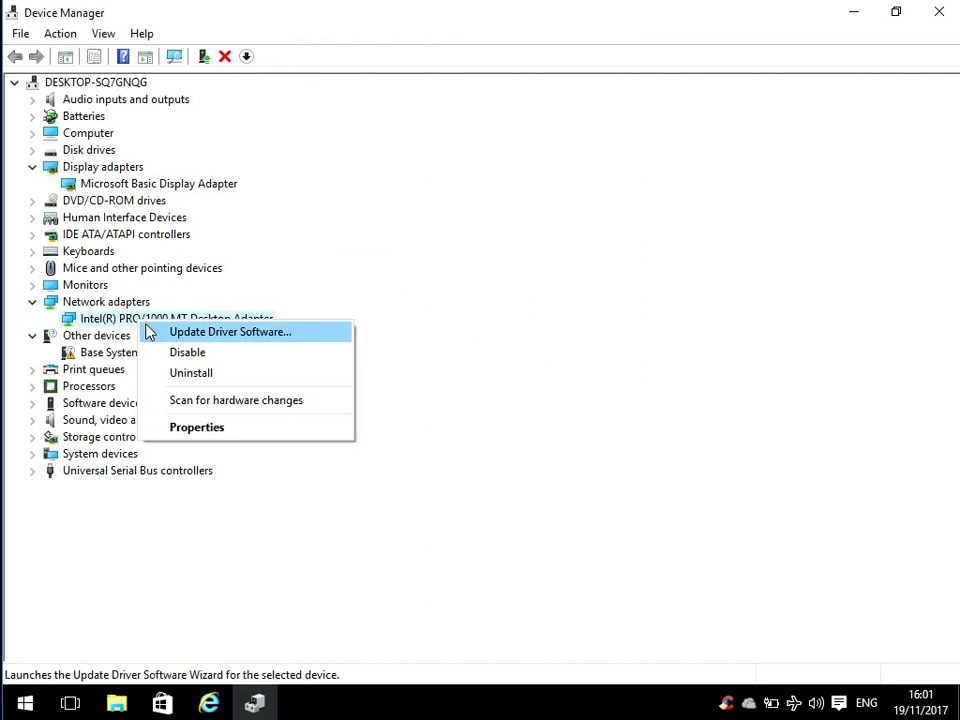
click(134, 184)
click(135, 185)
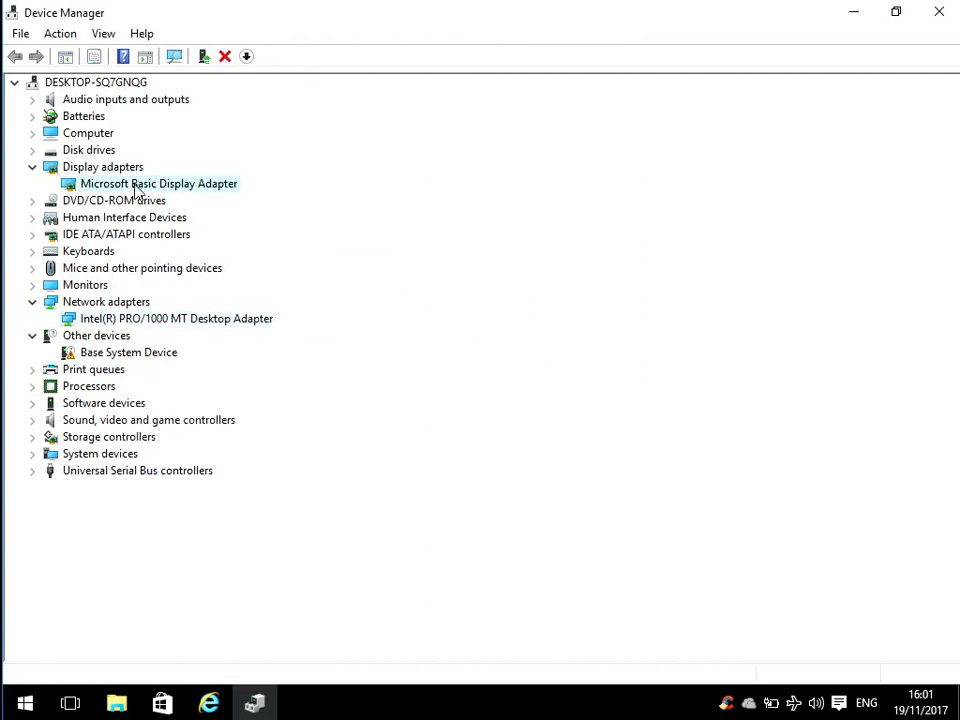
right_click(136, 186)
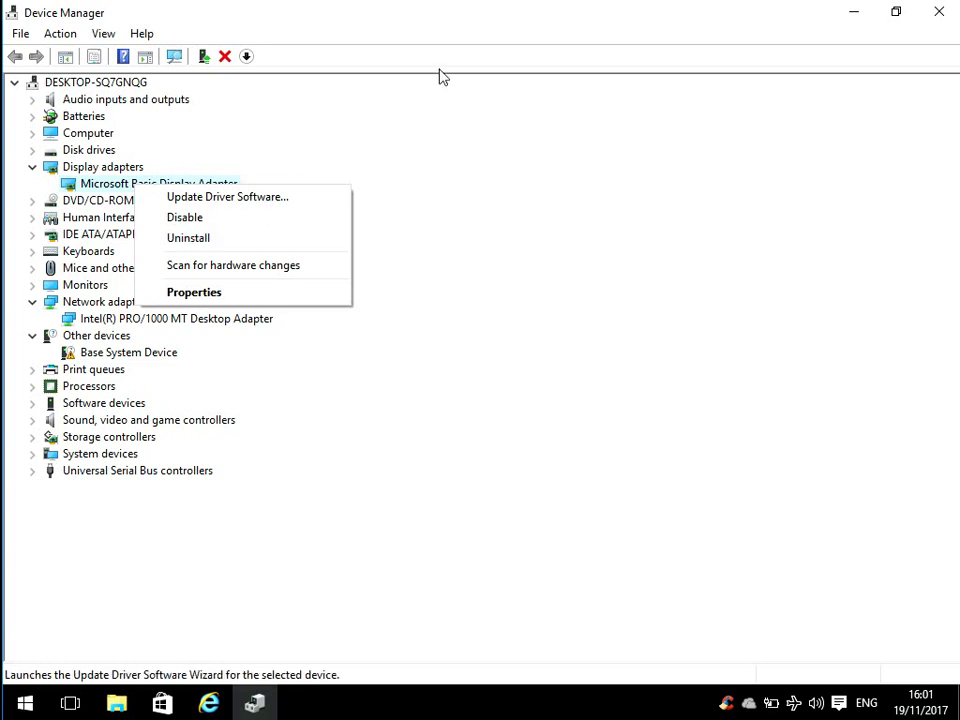
click(439, 21)
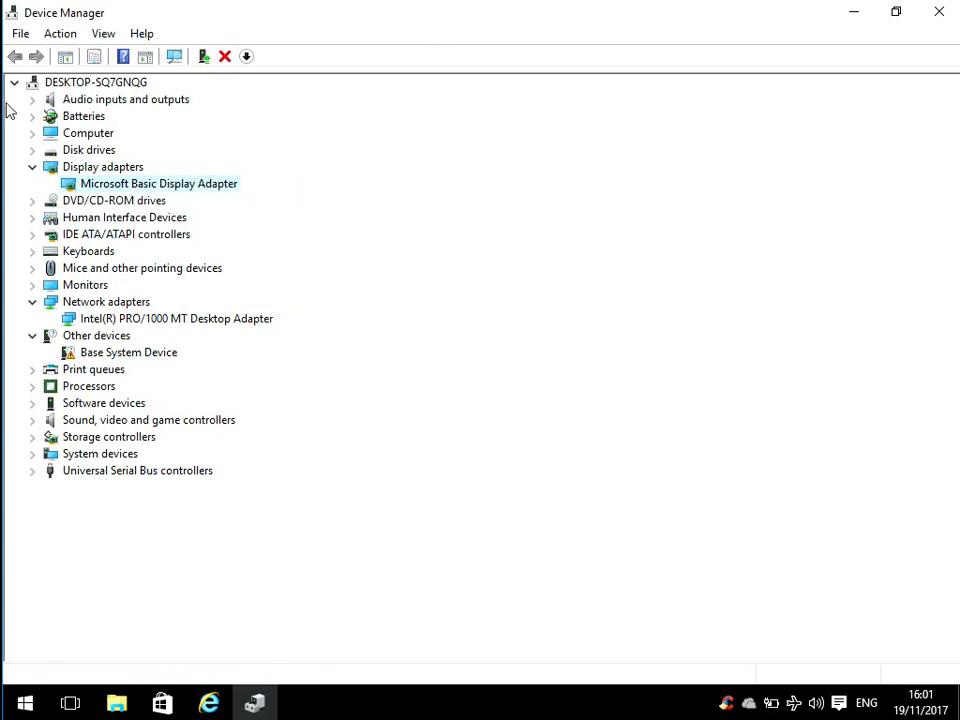
click(939, 13)
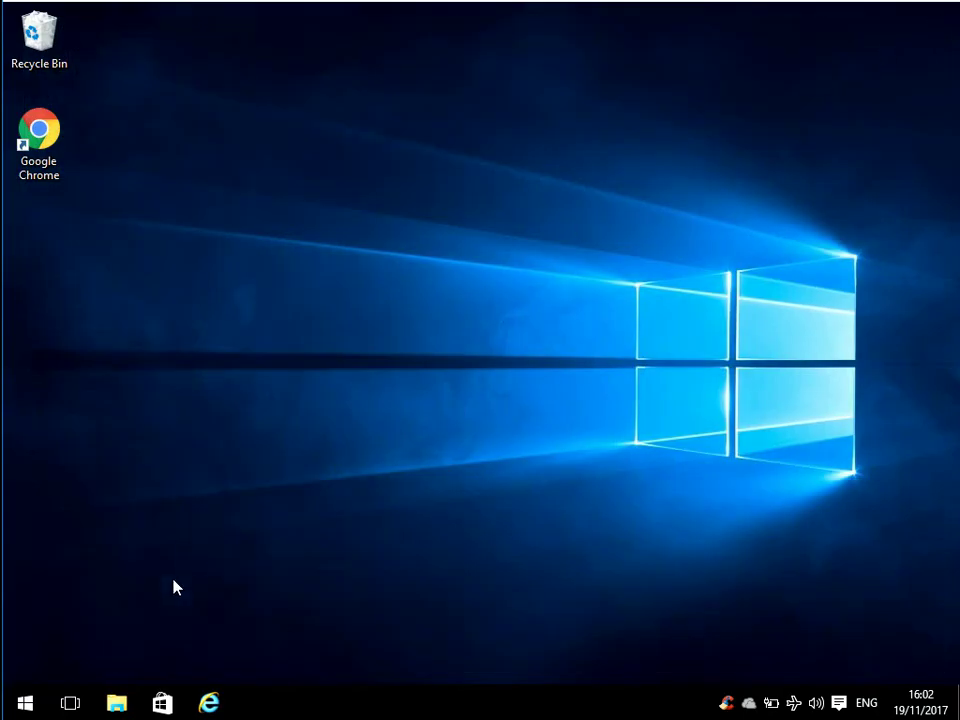
Step: Open the properties of Local Disk (C:) from This PC and show its error-checking and optimization tools
click(116, 703)
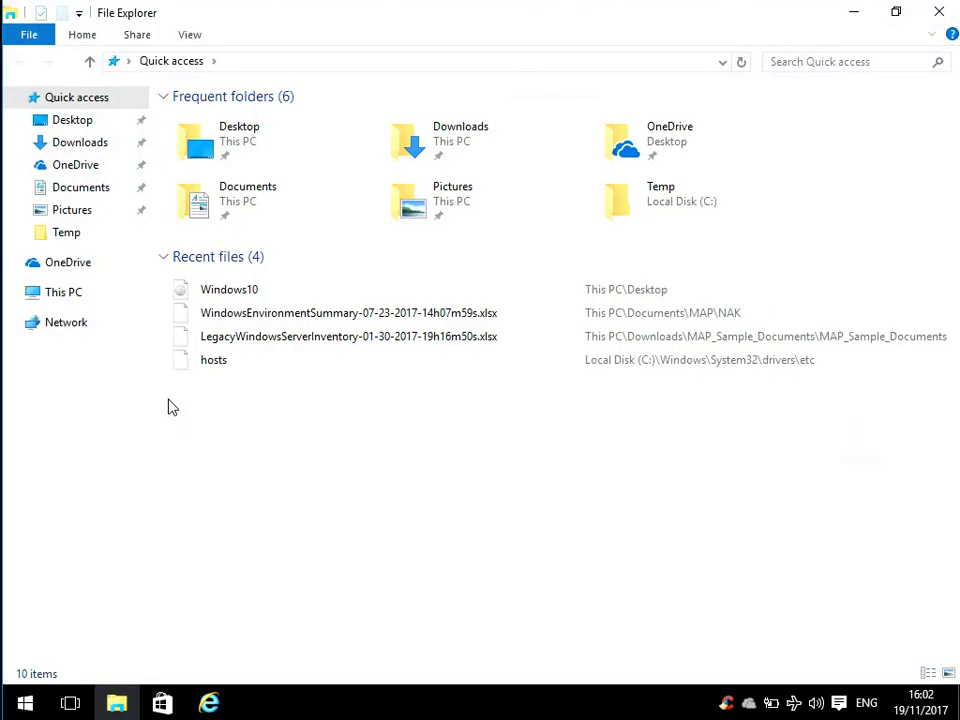
click(88, 297)
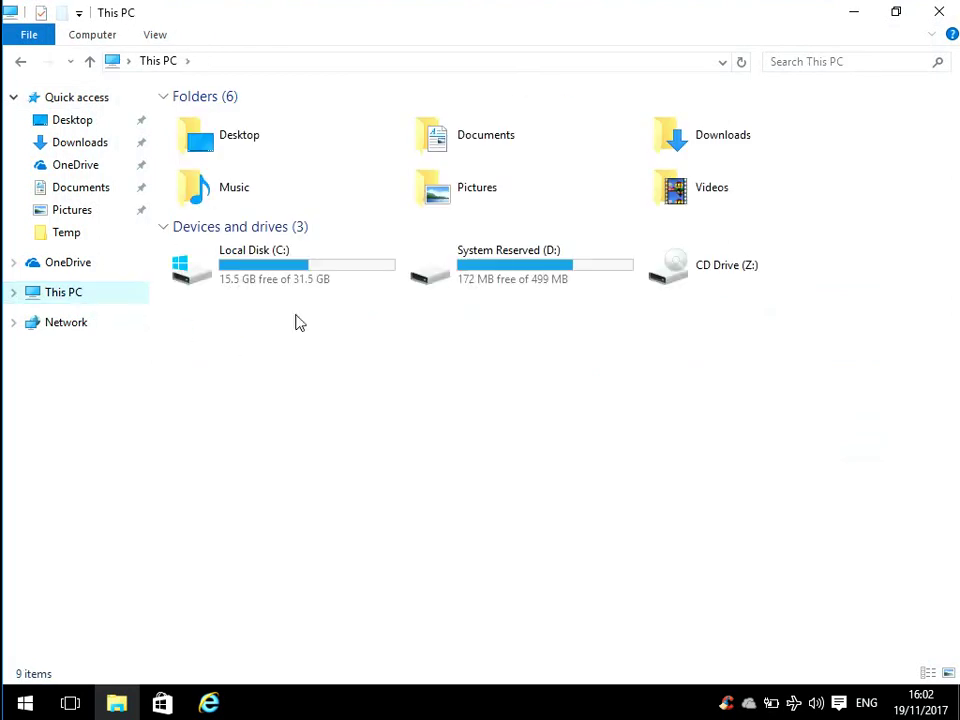
click(302, 272)
right_click(295, 270)
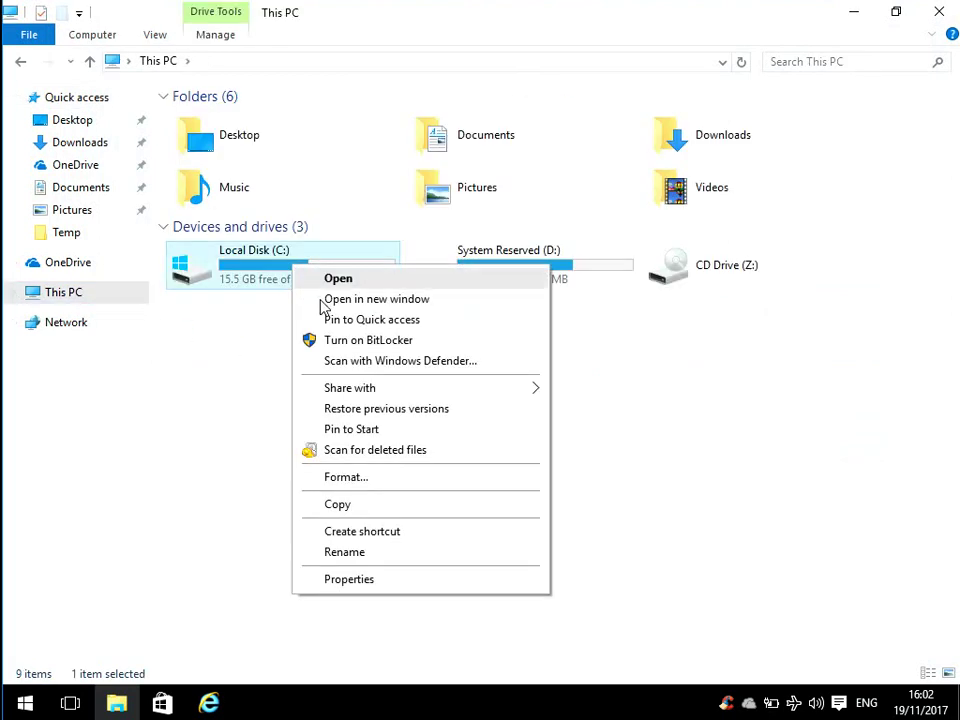
click(392, 583)
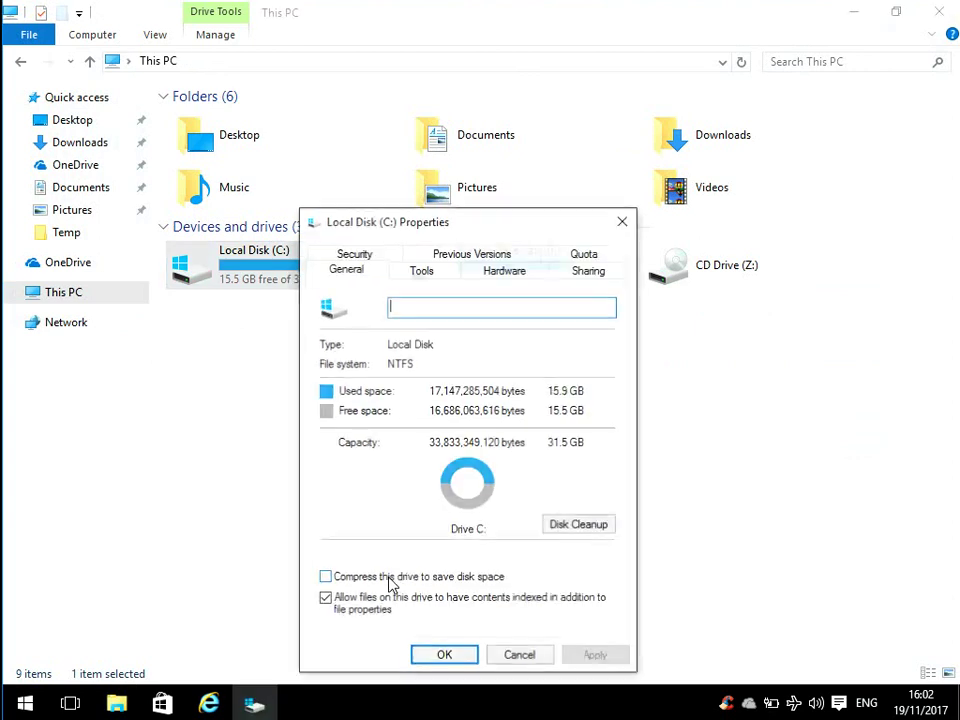
click(424, 281)
drag(452, 230, 330, 94)
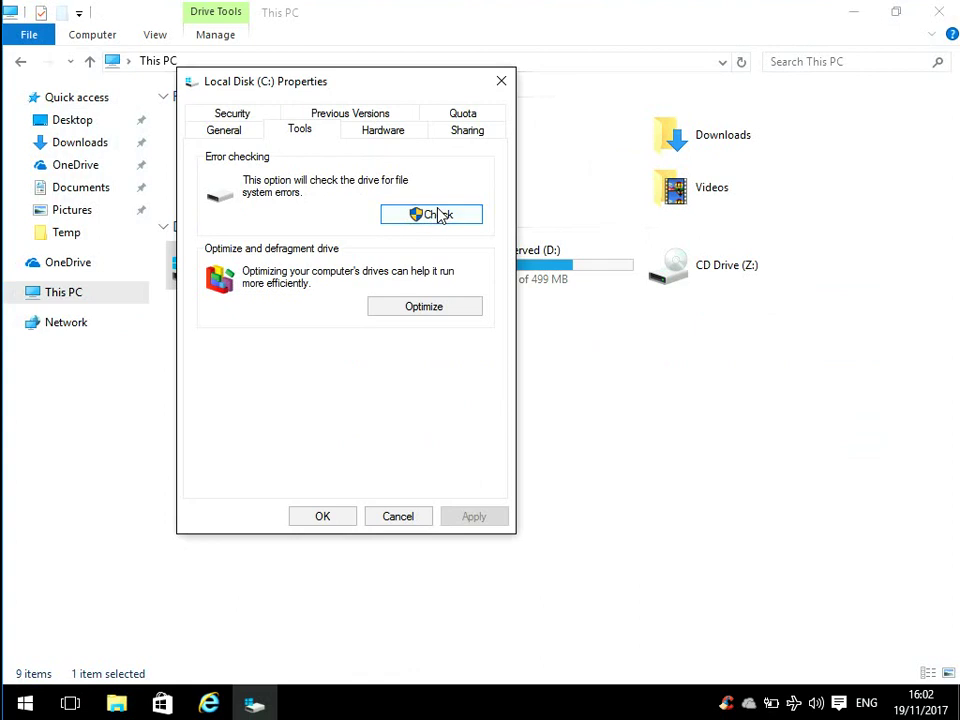
Step: Scan Local Disk (C:) for file system errors, and close its properties and the This PC window
click(439, 215)
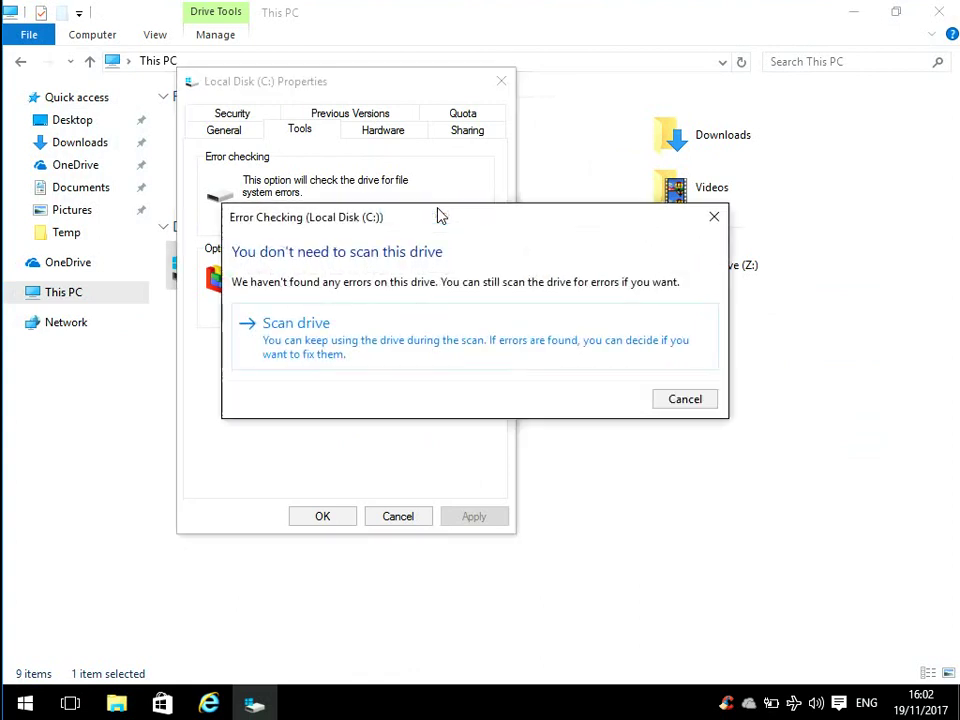
click(286, 340)
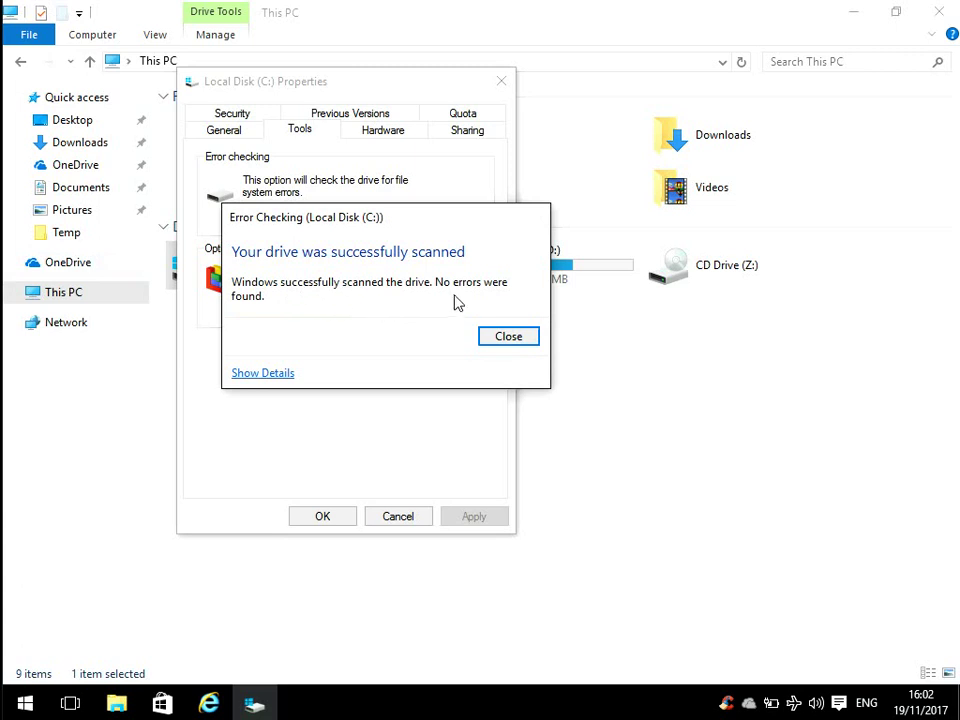
click(512, 338)
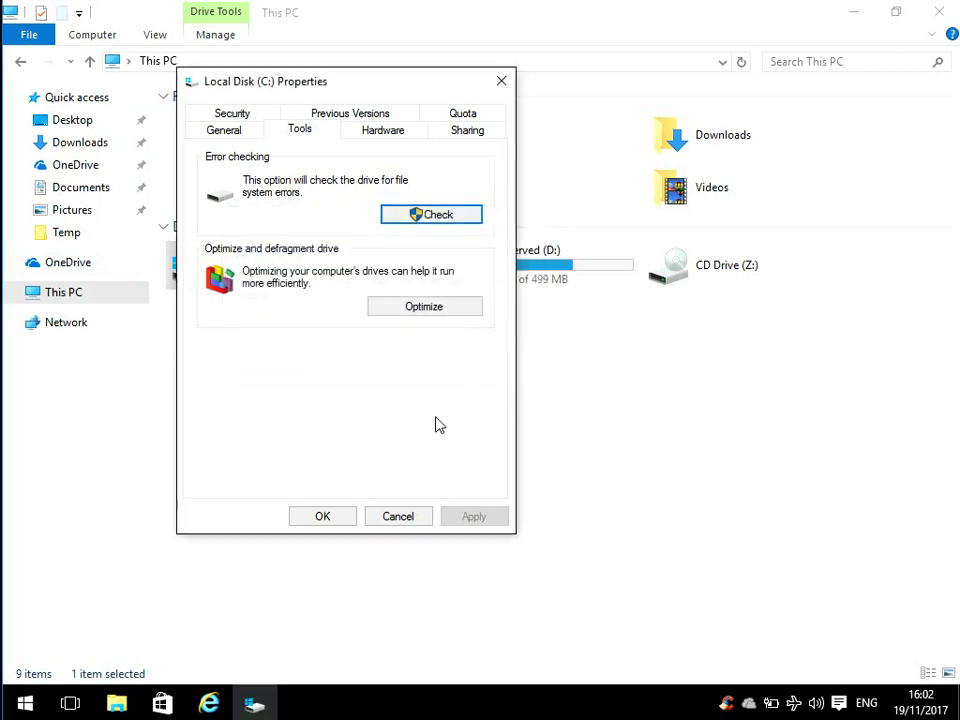
click(323, 519)
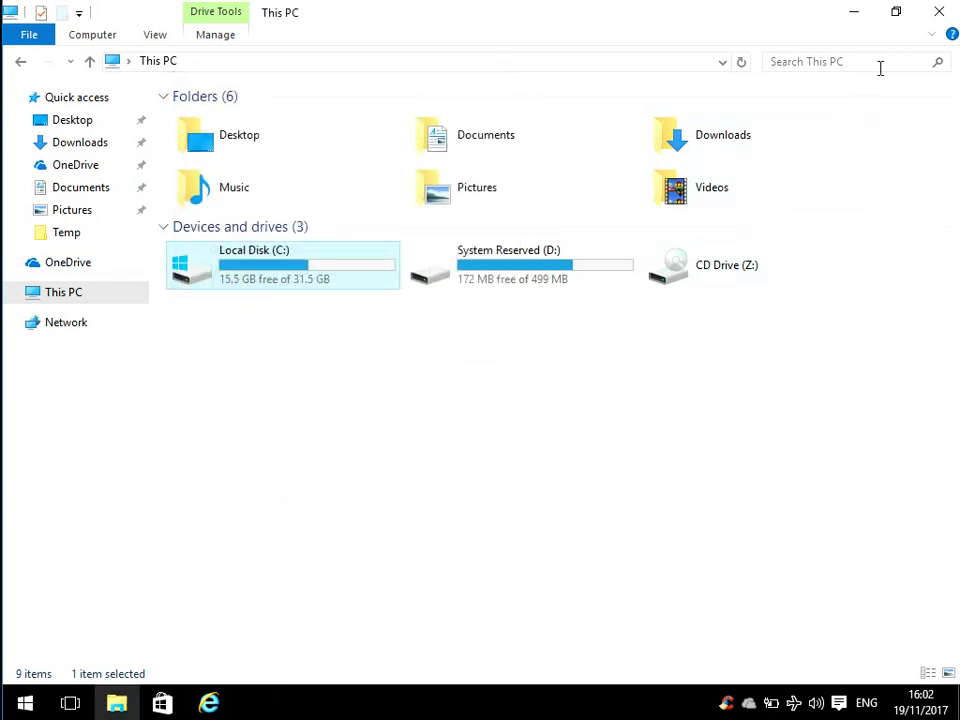
click(940, 12)
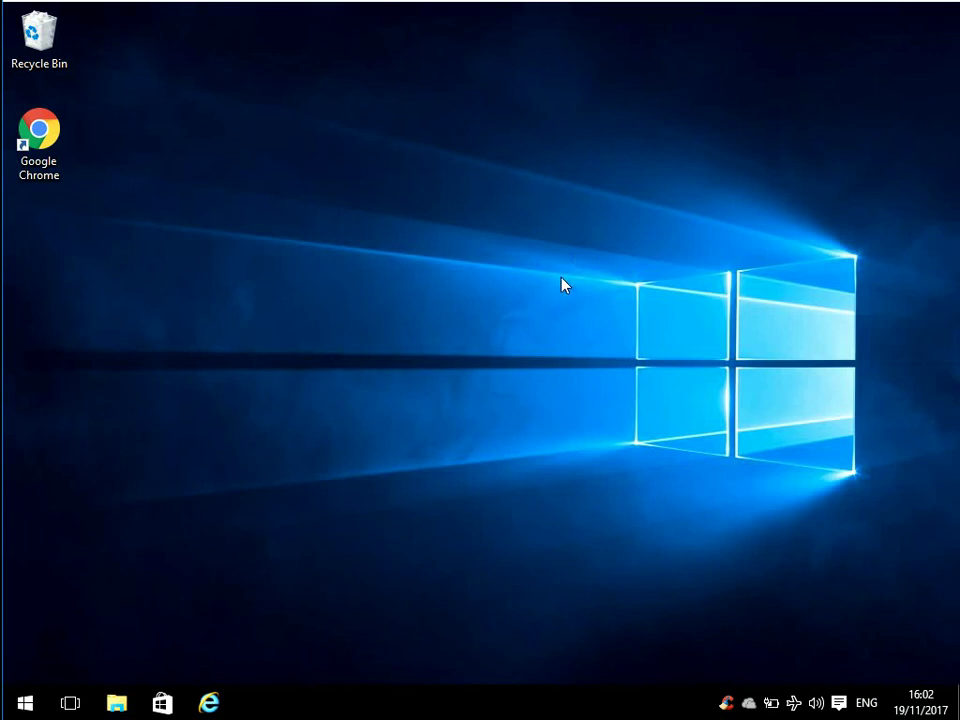
Step: View the Windows Update page under Update & security in Settings, and close Settings
click(26, 705)
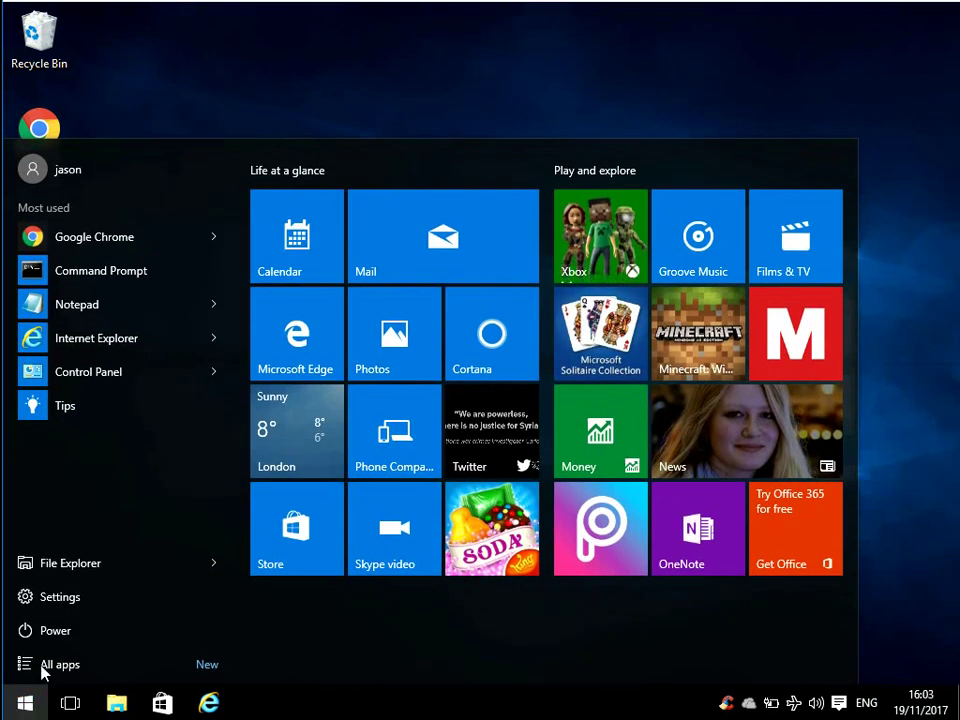
click(57, 598)
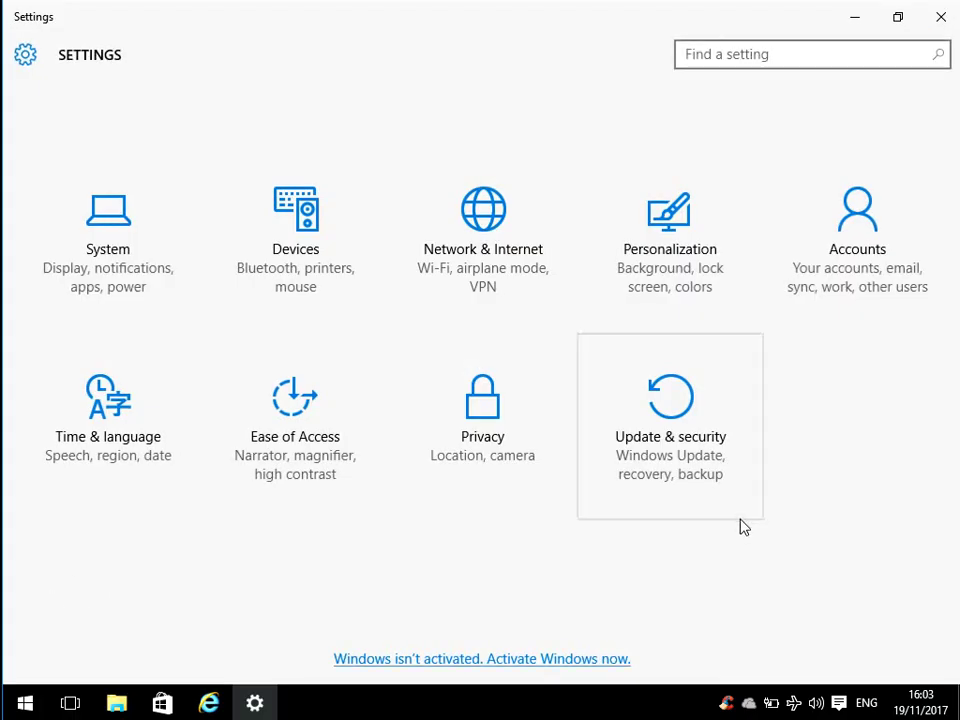
click(682, 430)
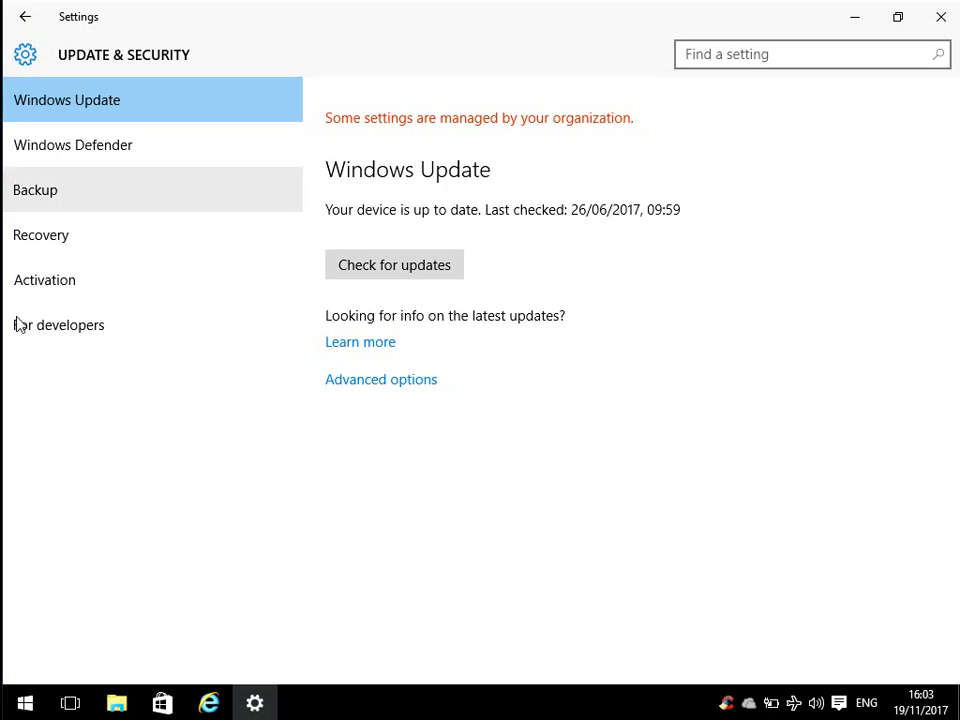
click(941, 17)
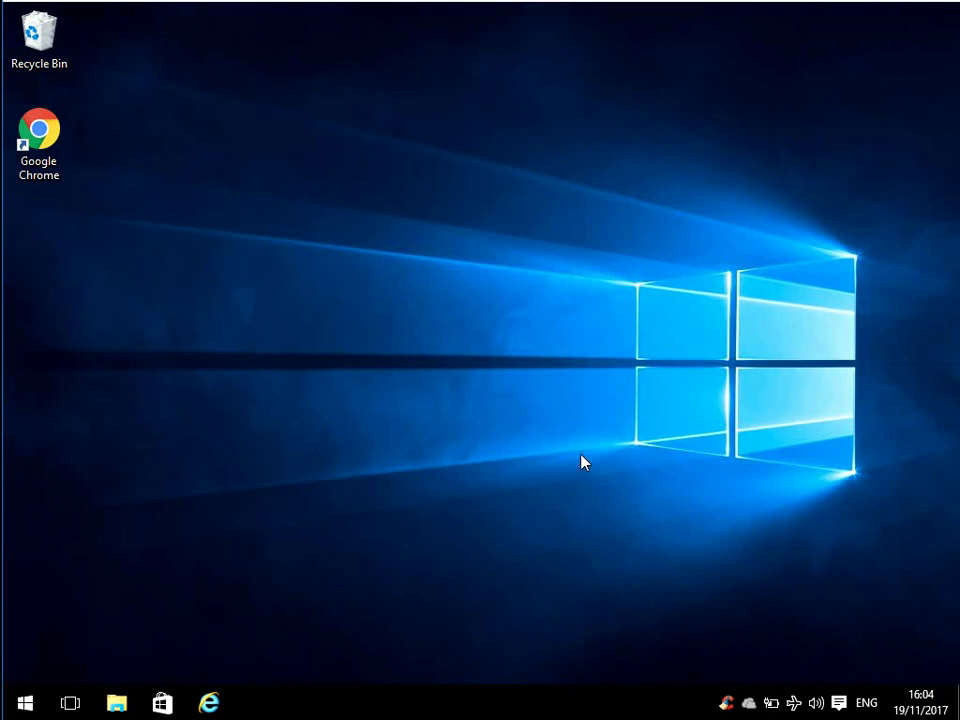
Step: In the Power & sleep settings, set the screen to never turn off when plugged in, and close Settings
click(774, 709)
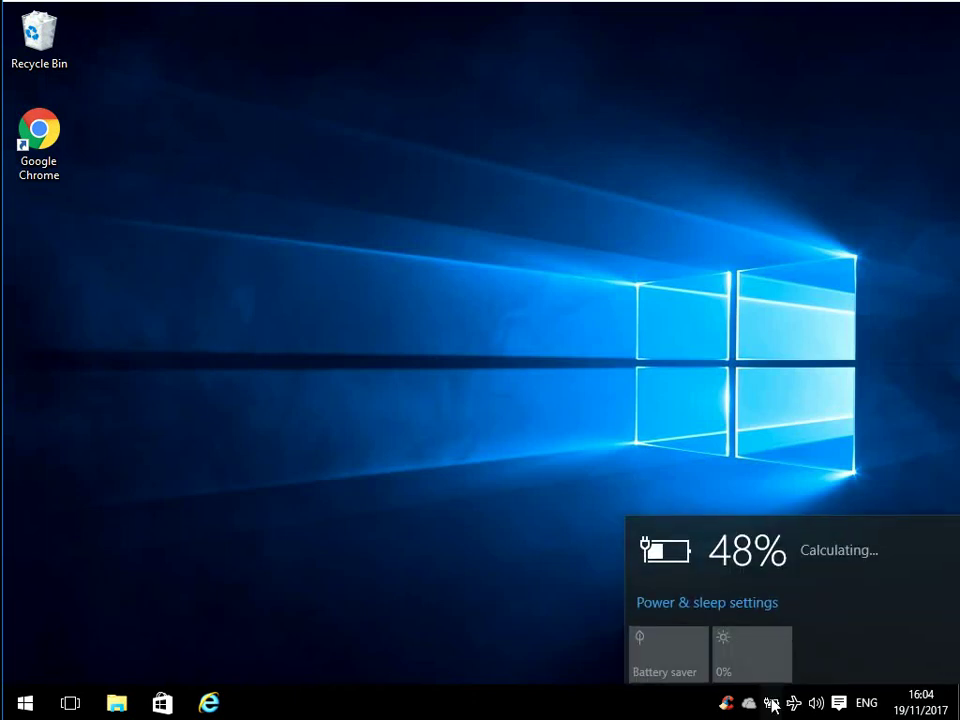
click(735, 606)
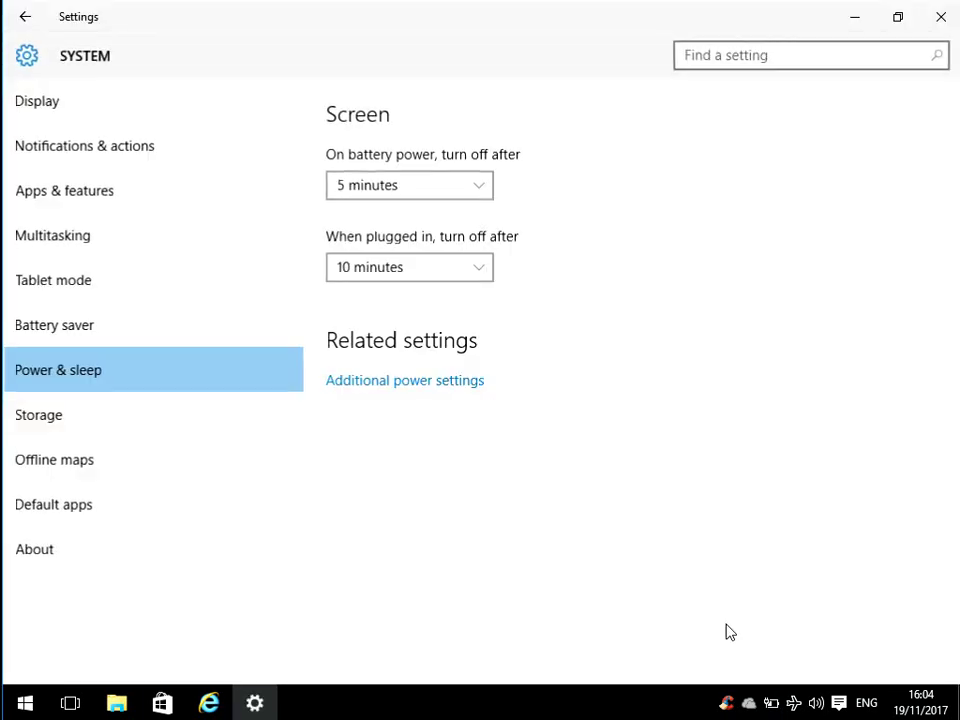
click(476, 276)
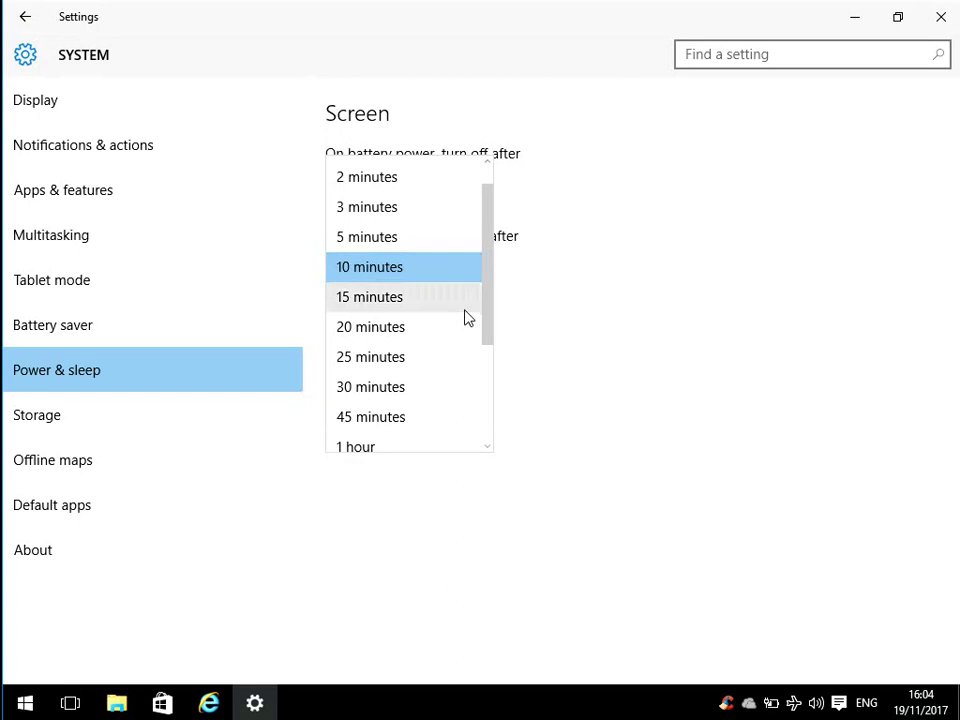
scroll(450, 398, down, 2)
scroll(450, 398, down, 1)
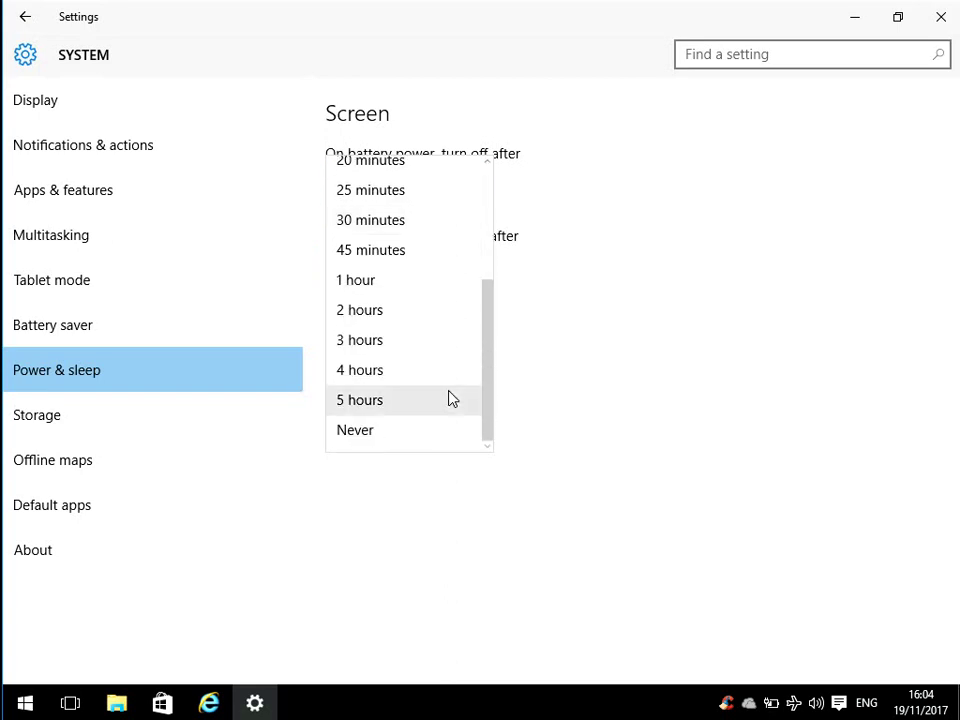
click(410, 432)
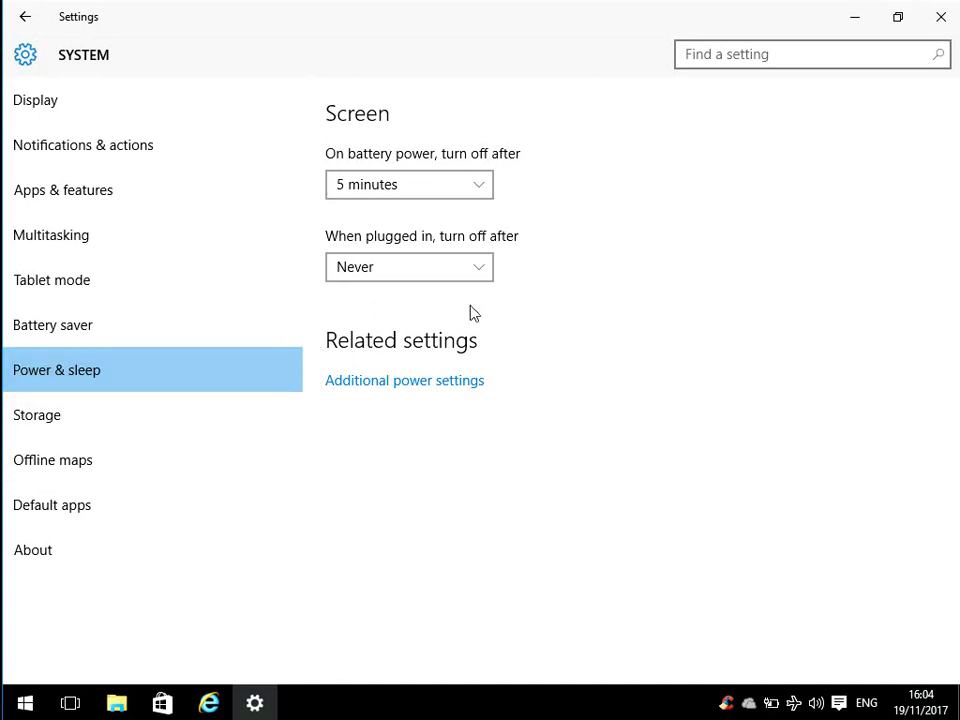
click(937, 22)
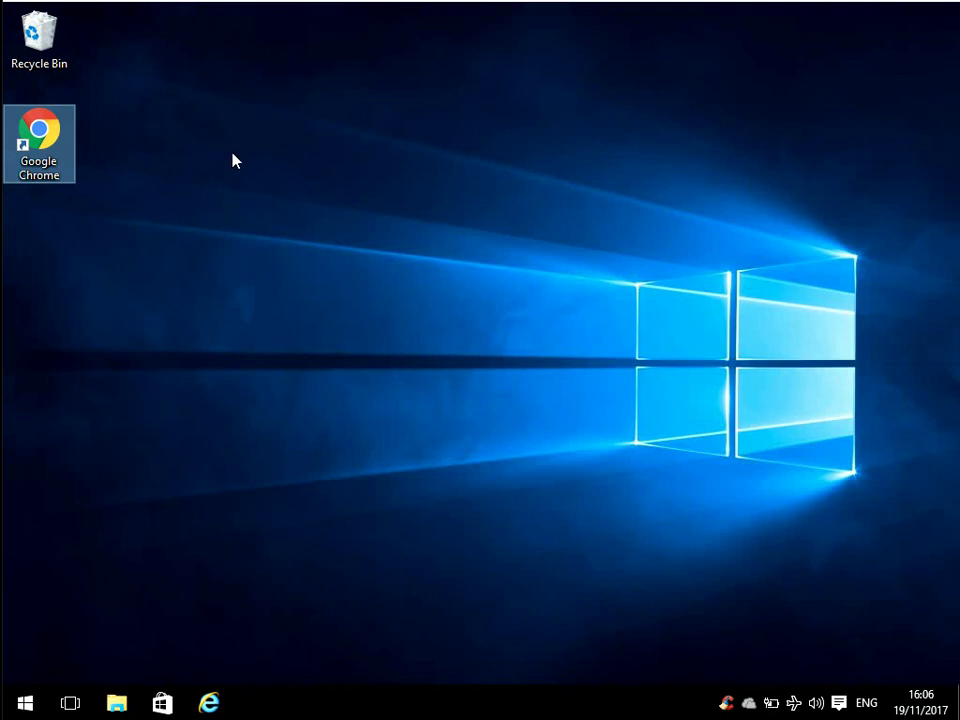
Step: Switch to Google Chrome, go to google.com and search for "windows 10 iso"
double_click(50, 157)
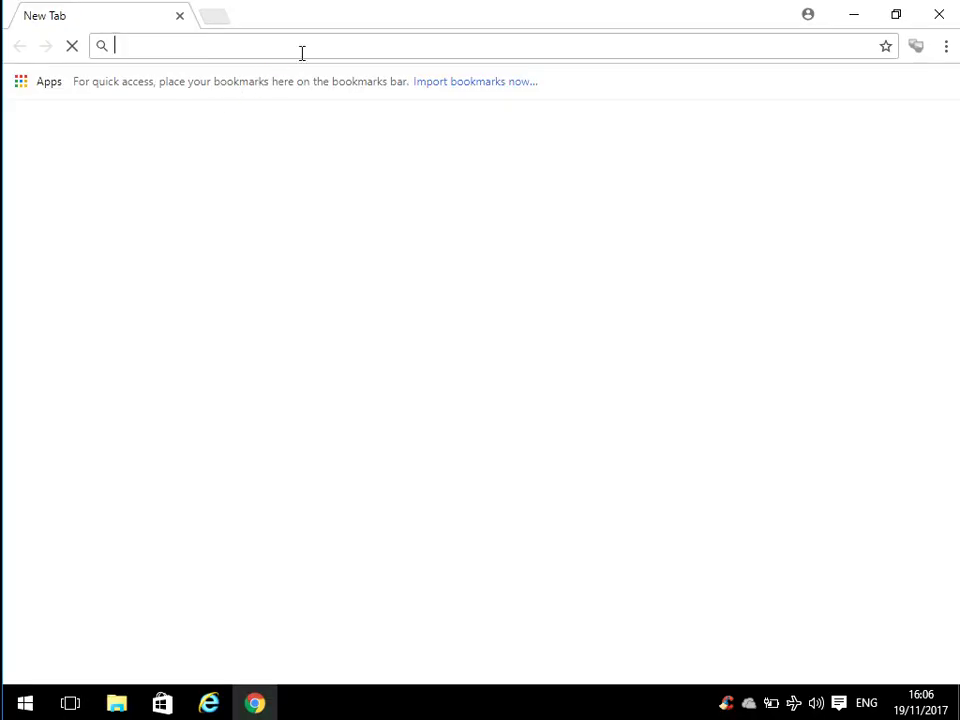
text(google.com)
key(Return)
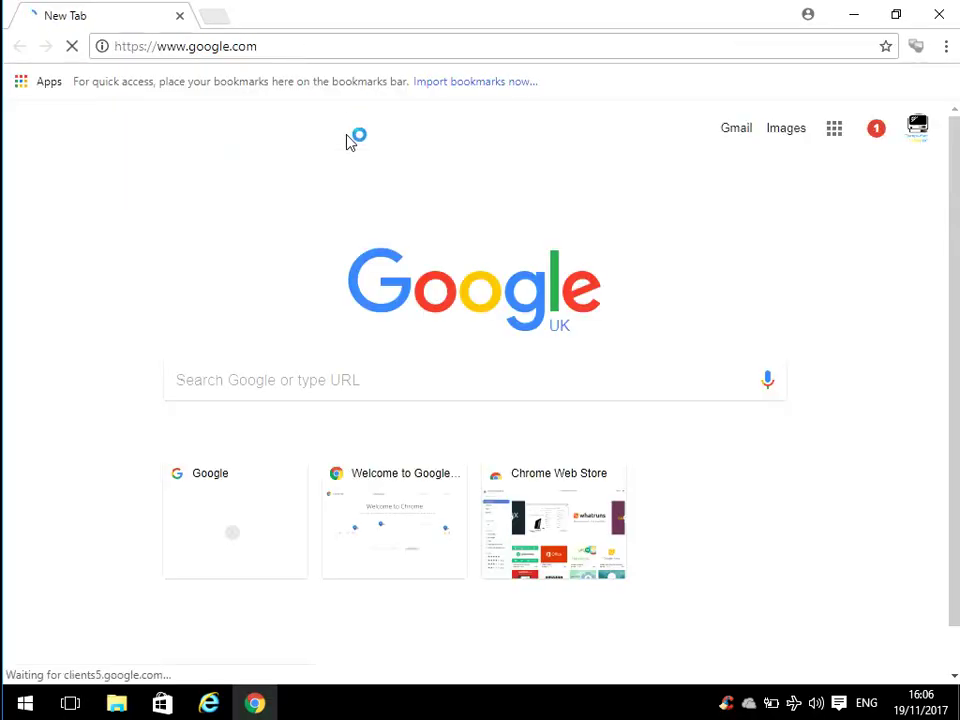
text(windows)
key(Down)
key(Down)
key(Return)
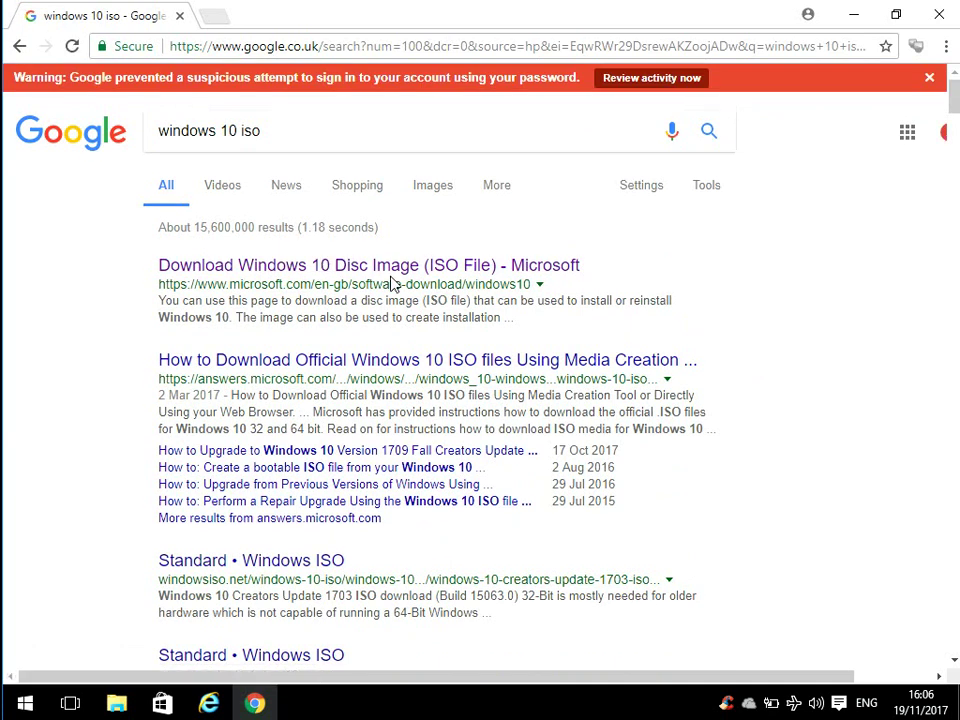
Step: Open Microsoft's Windows 10 disc image download page and download the media creation tool
click(390, 268)
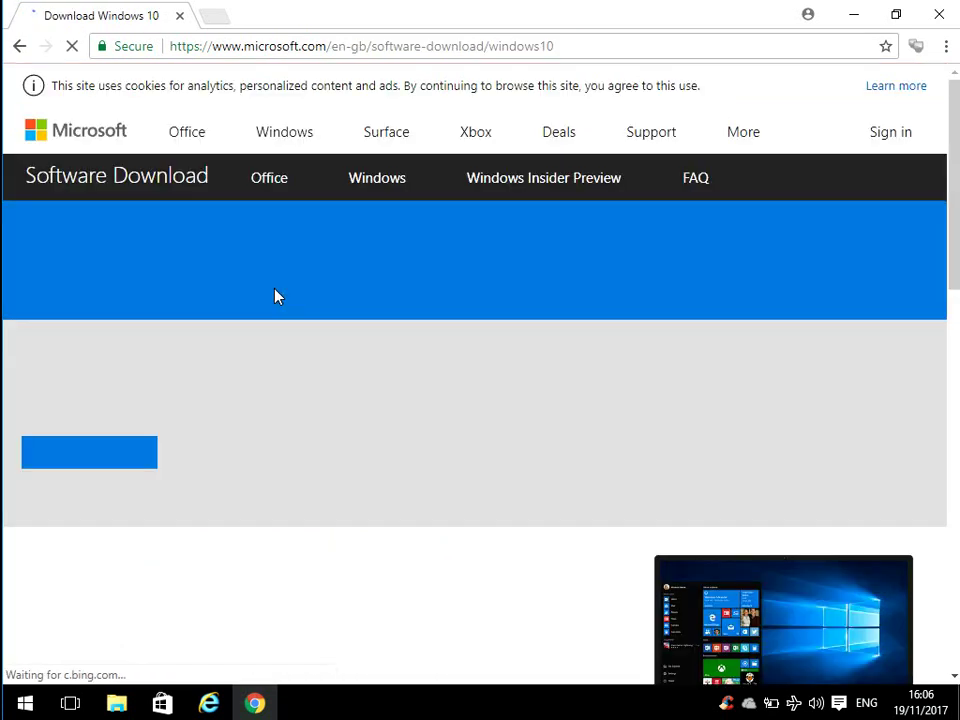
scroll(270, 307, down, 3)
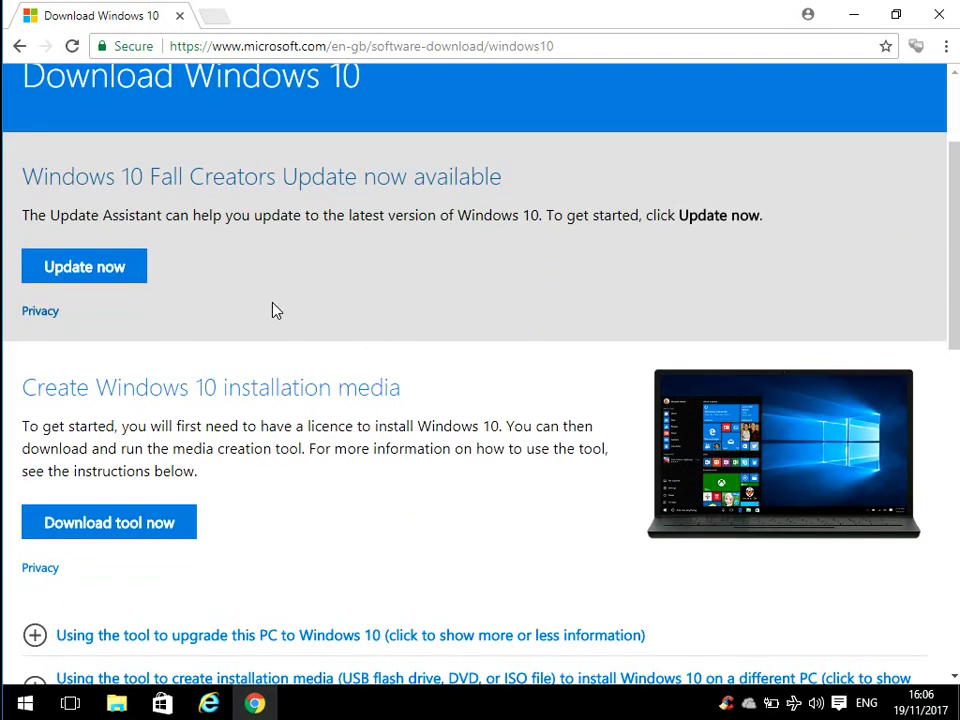
scroll(276, 310, down, 1)
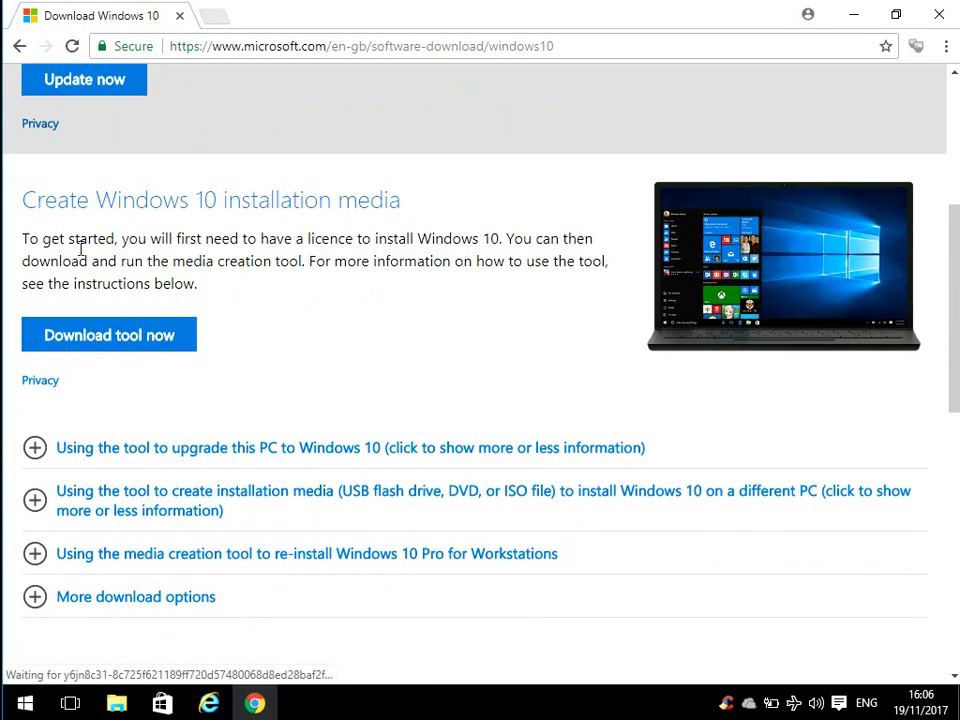
click(105, 347)
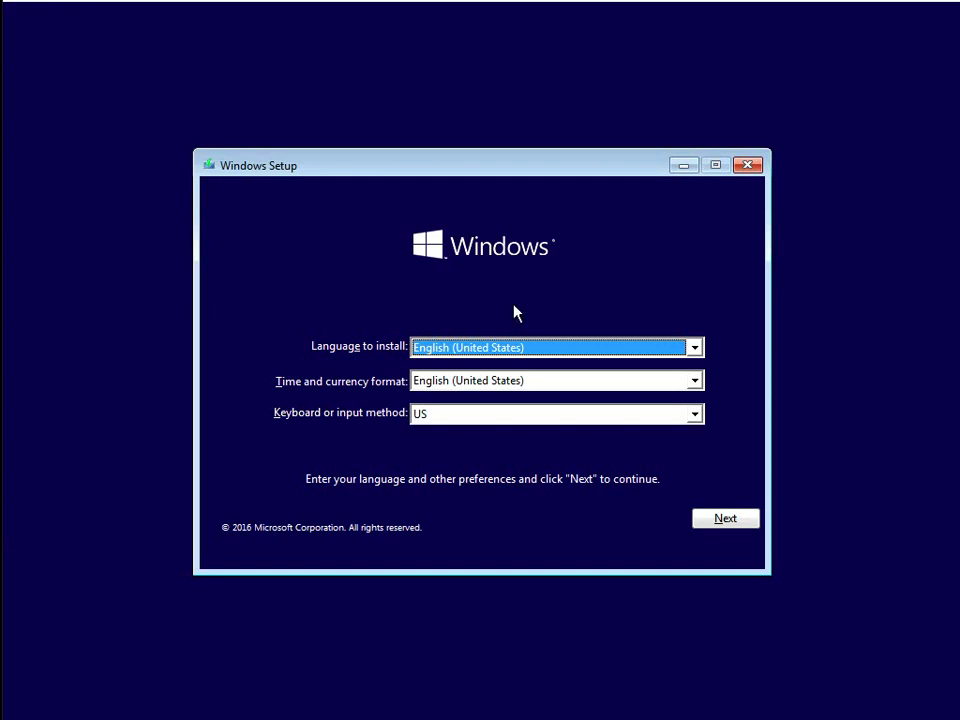
Step: In Windows Setup, keep English (United States) as the install language, set the time and currency format to English (United Kingdom), and continue
click(581, 346)
click(589, 361)
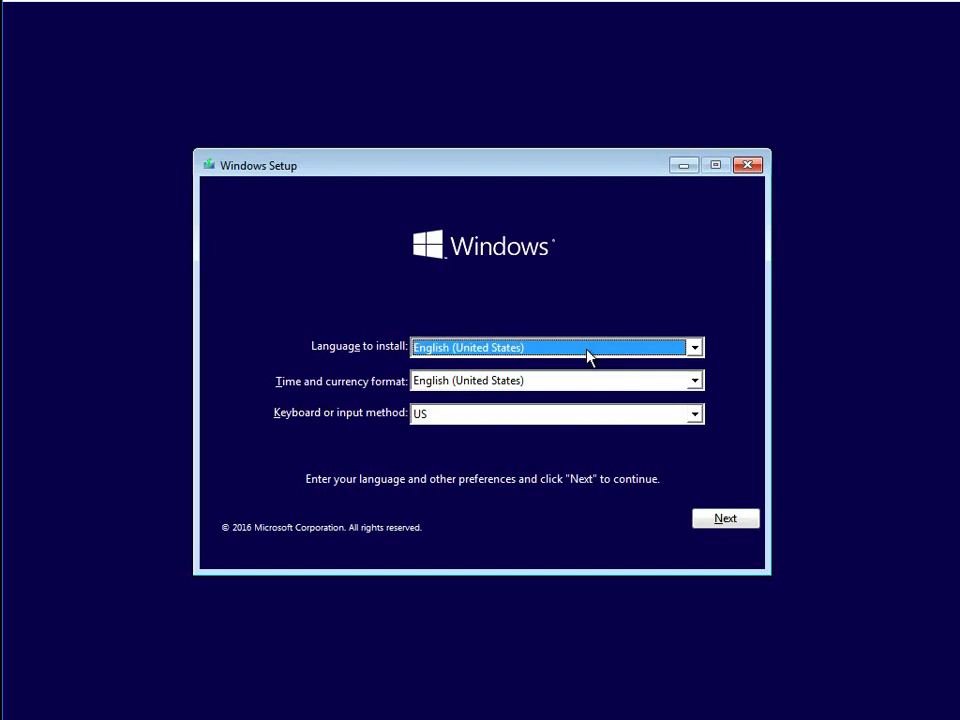
click(644, 384)
click(696, 402)
click(681, 400)
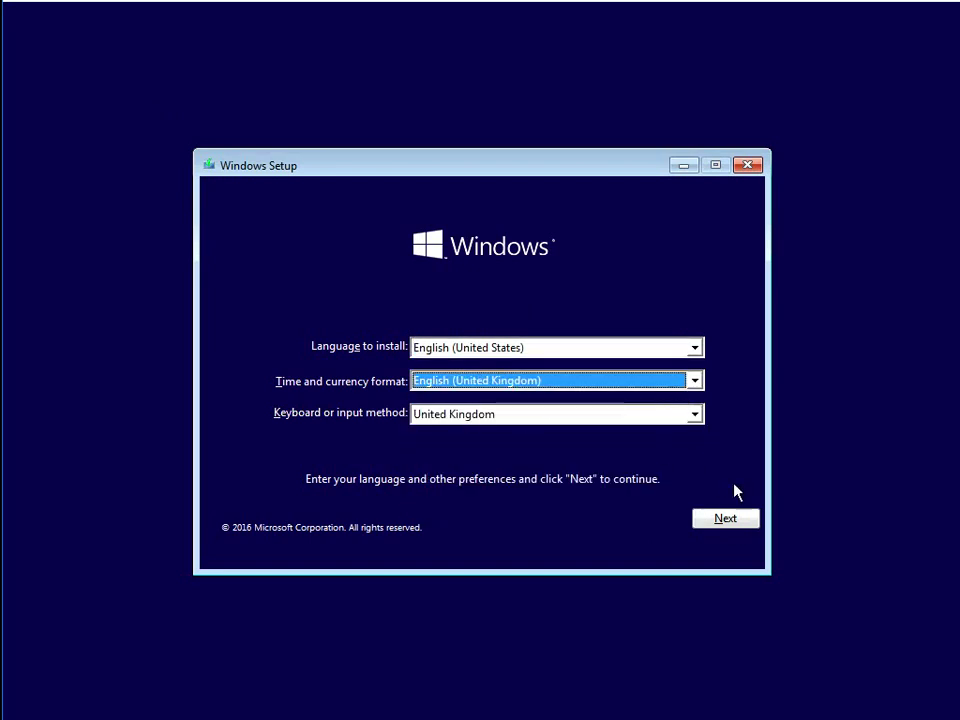
click(736, 524)
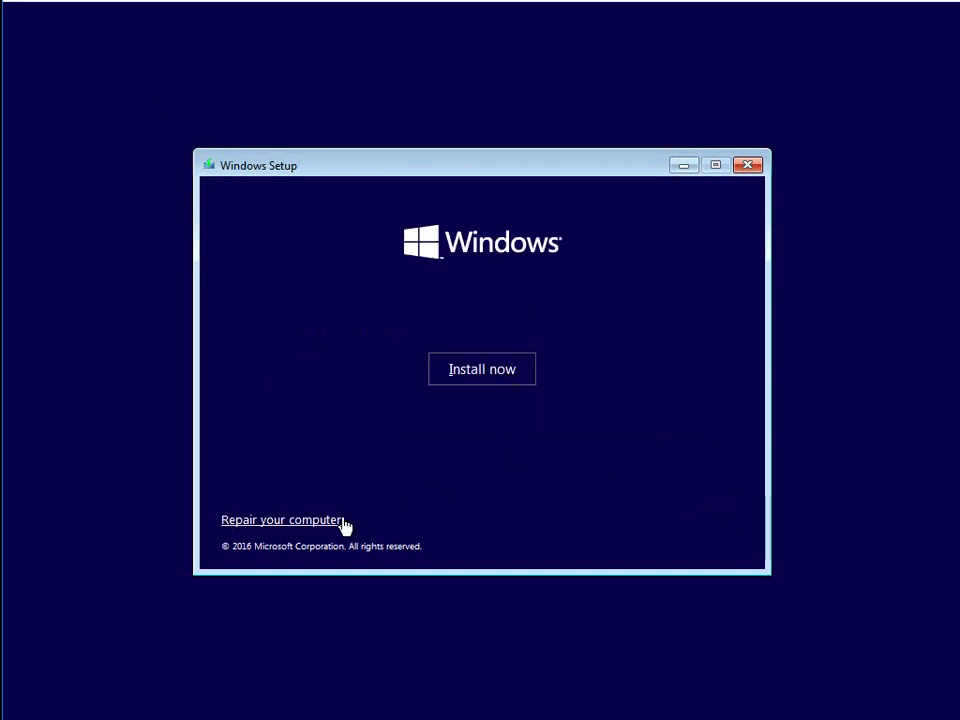
Step: Open the Command Prompt from the advanced repair options of Windows Setup and run chkdsk C: /i /f
click(314, 521)
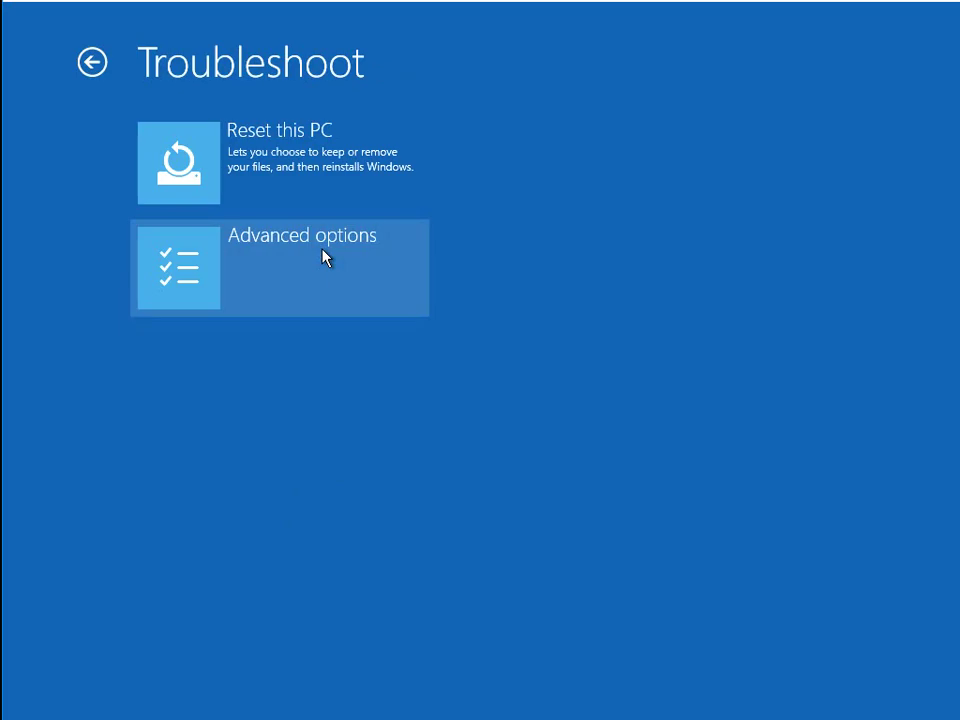
click(311, 259)
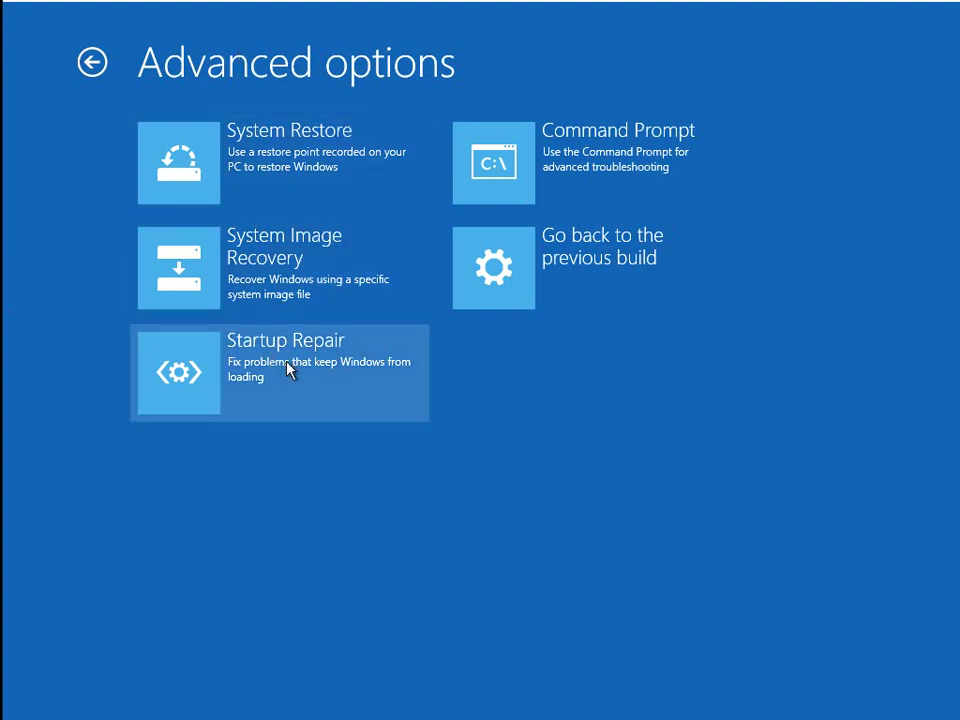
click(624, 169)
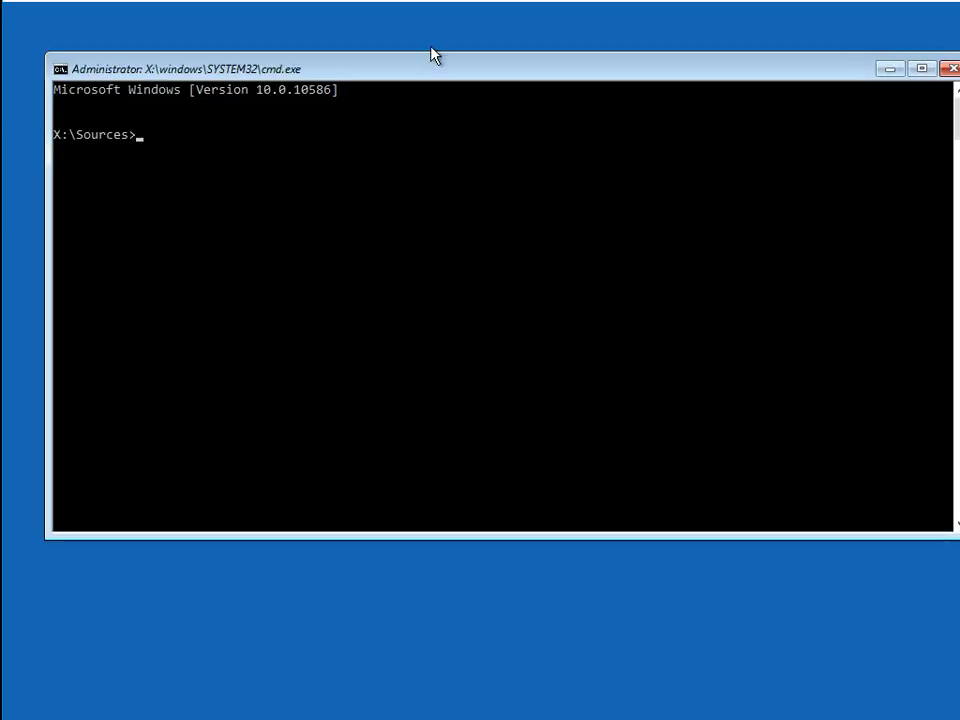
drag(463, 71, 446, 46)
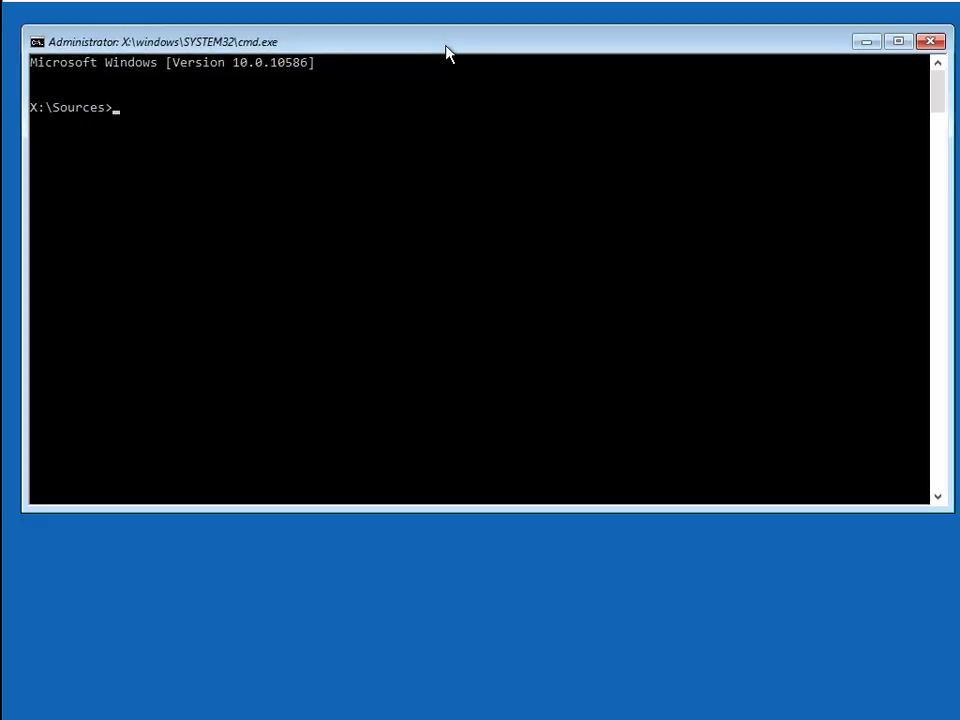
text(chkdsk C: /i /f)
key(Return)
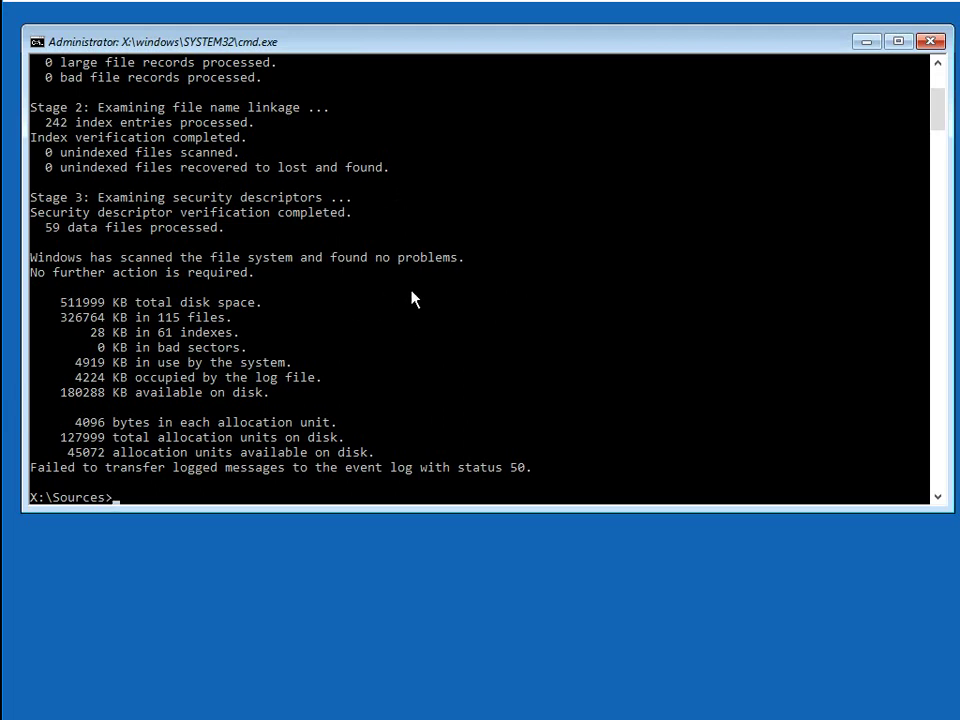
Step: Exit the Command Prompt and reopen the Troubleshoot options of the recovery environment
text(exit)
key(Return)
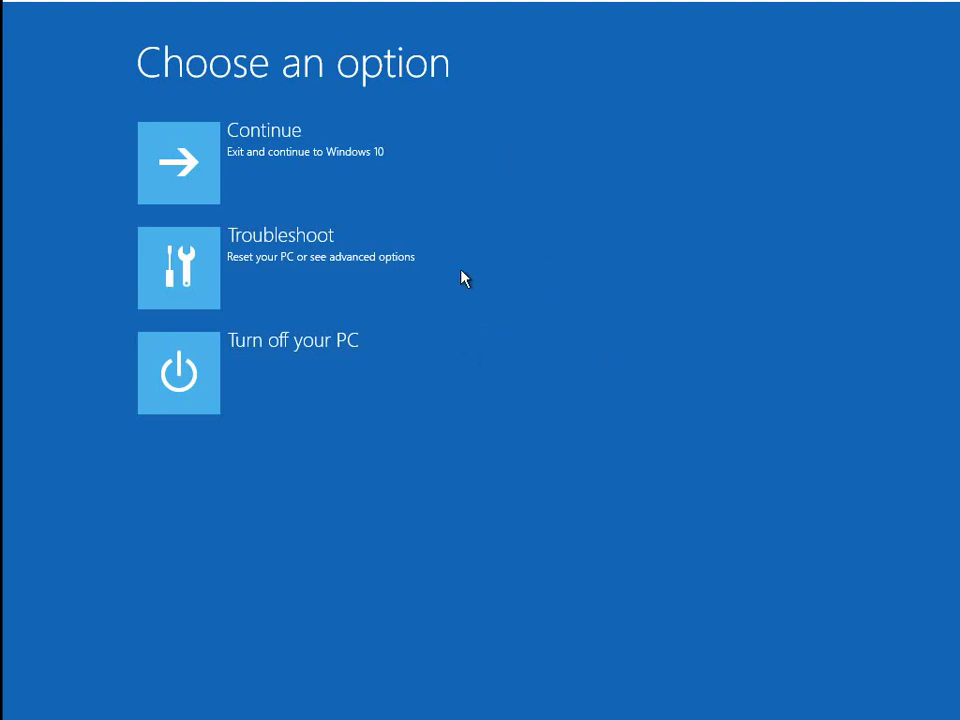
click(322, 262)
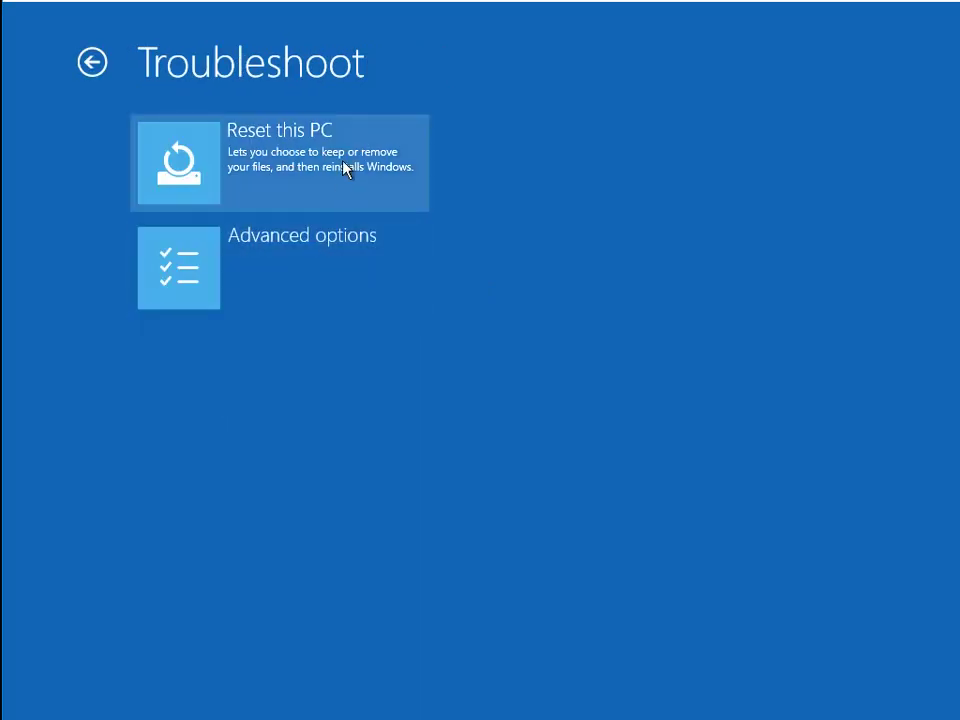